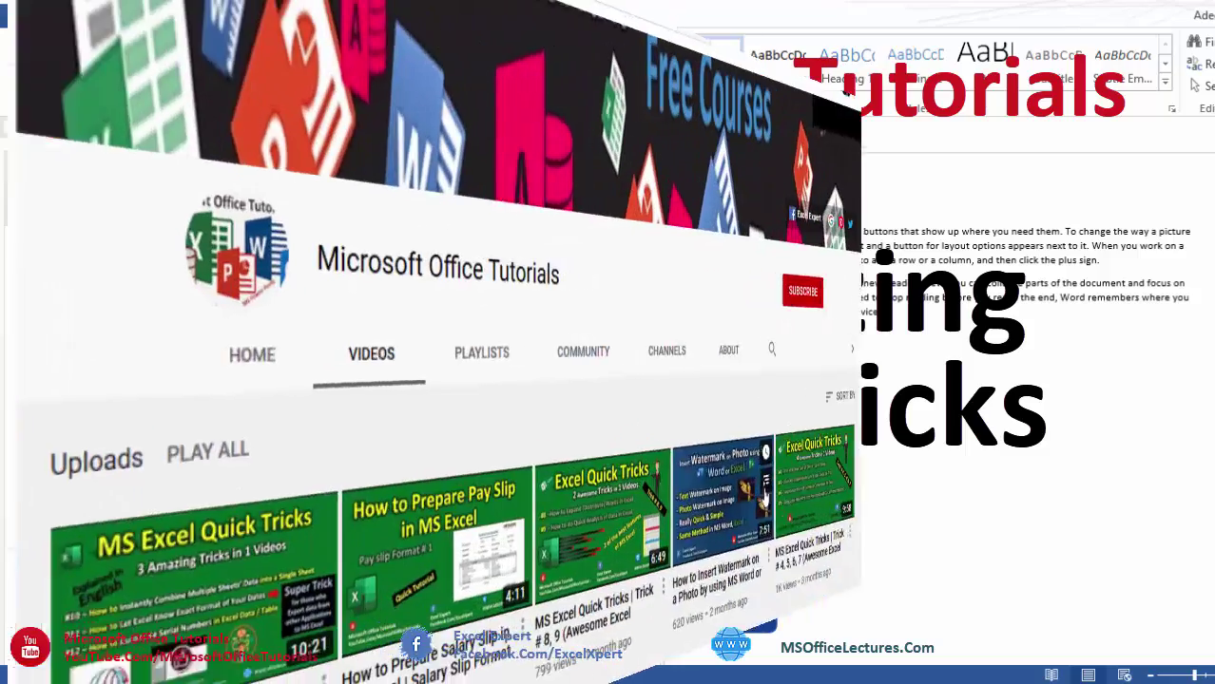
Step: Subscribe to the Microsoft Office Tutorials channel and set its notifications to All
scroll(732, 396, "down", 1)
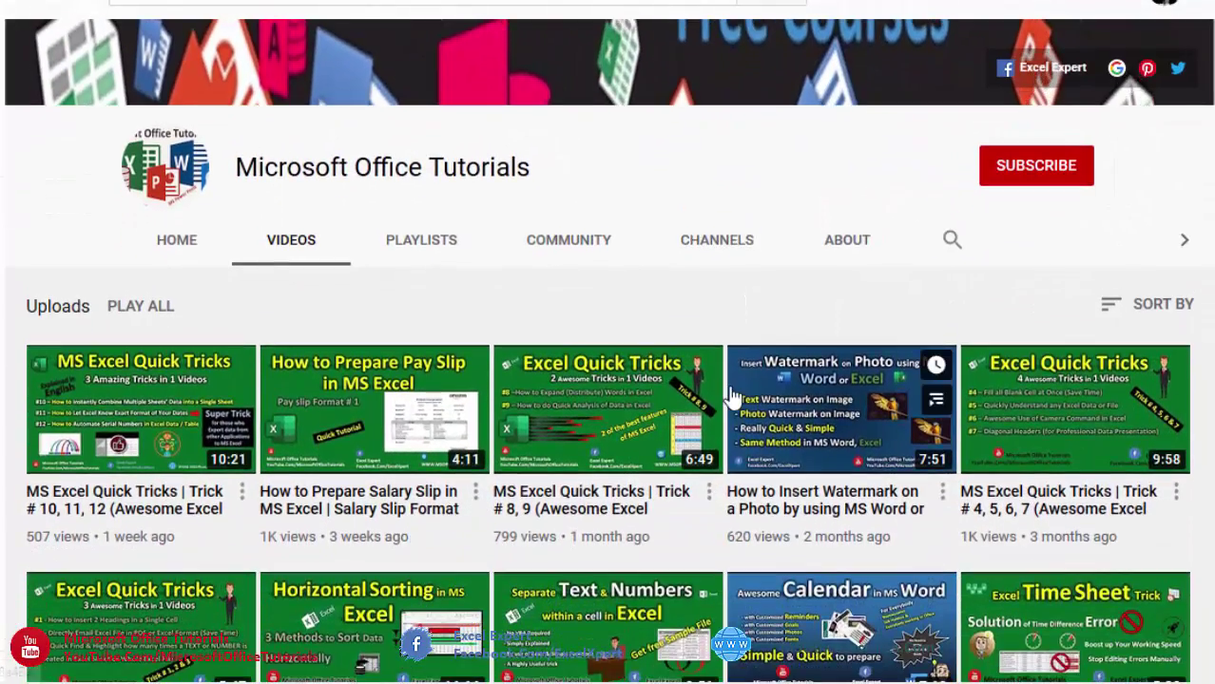
scroll(728, 394, "up", 1)
scroll(728, 393, "down", 1)
scroll(732, 397, "down", 8)
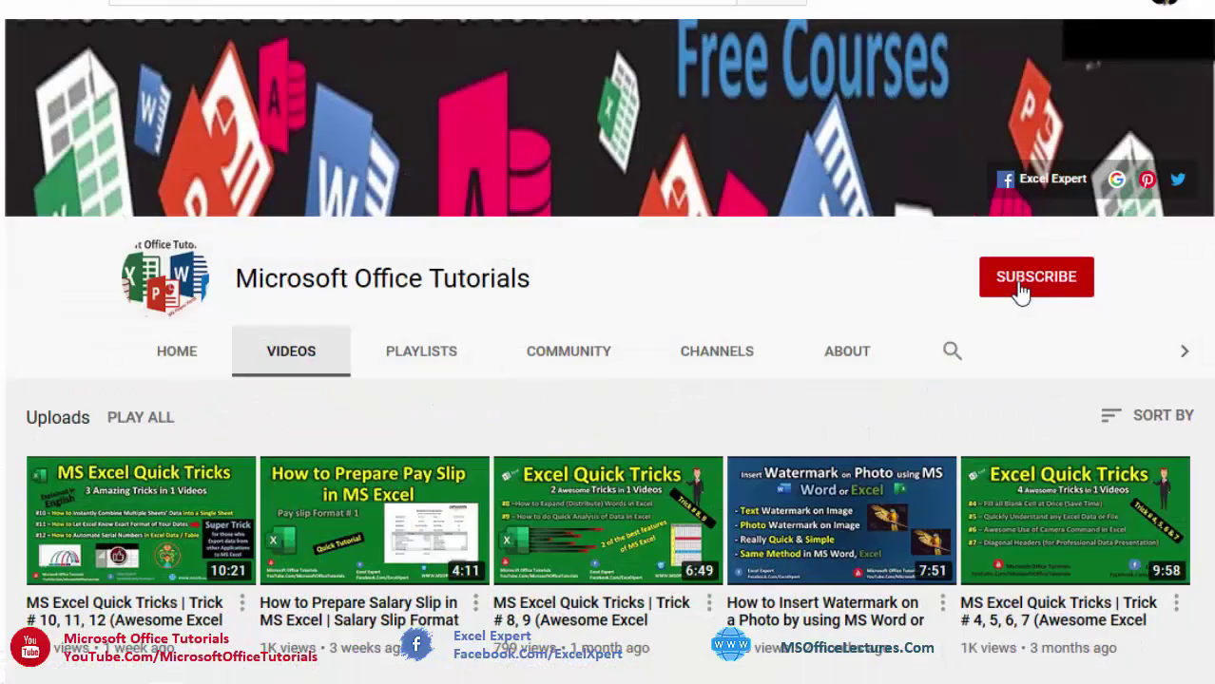
left_click(1022, 292)
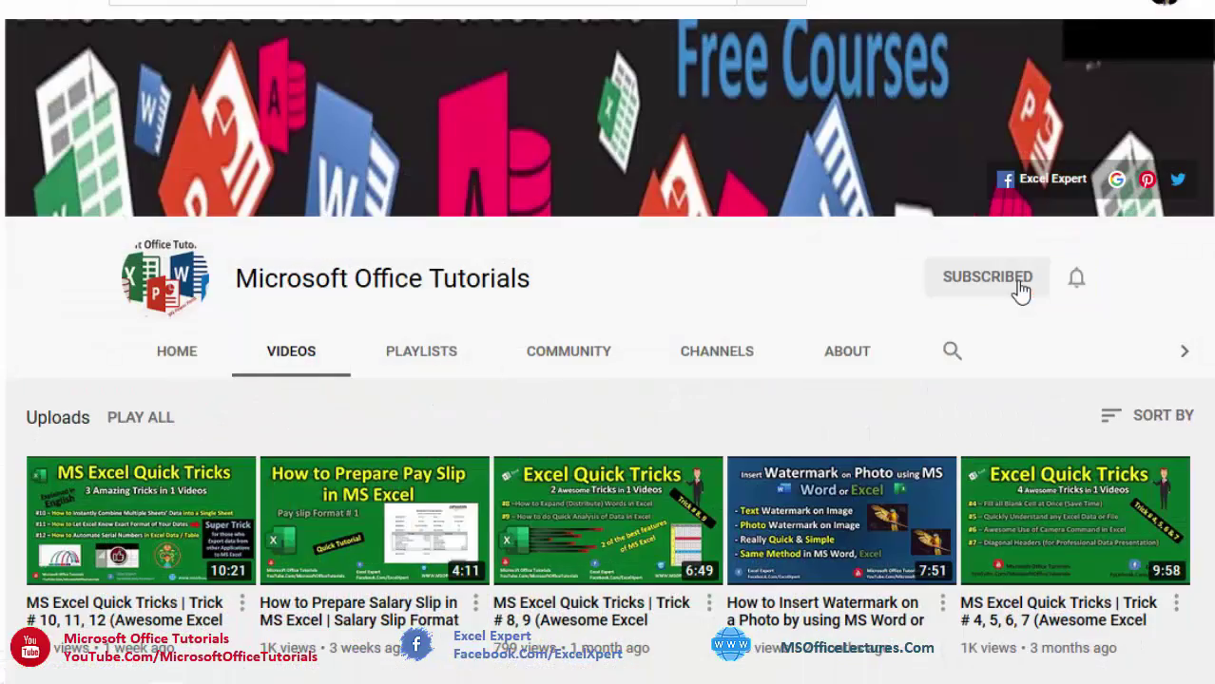
left_click(1075, 286)
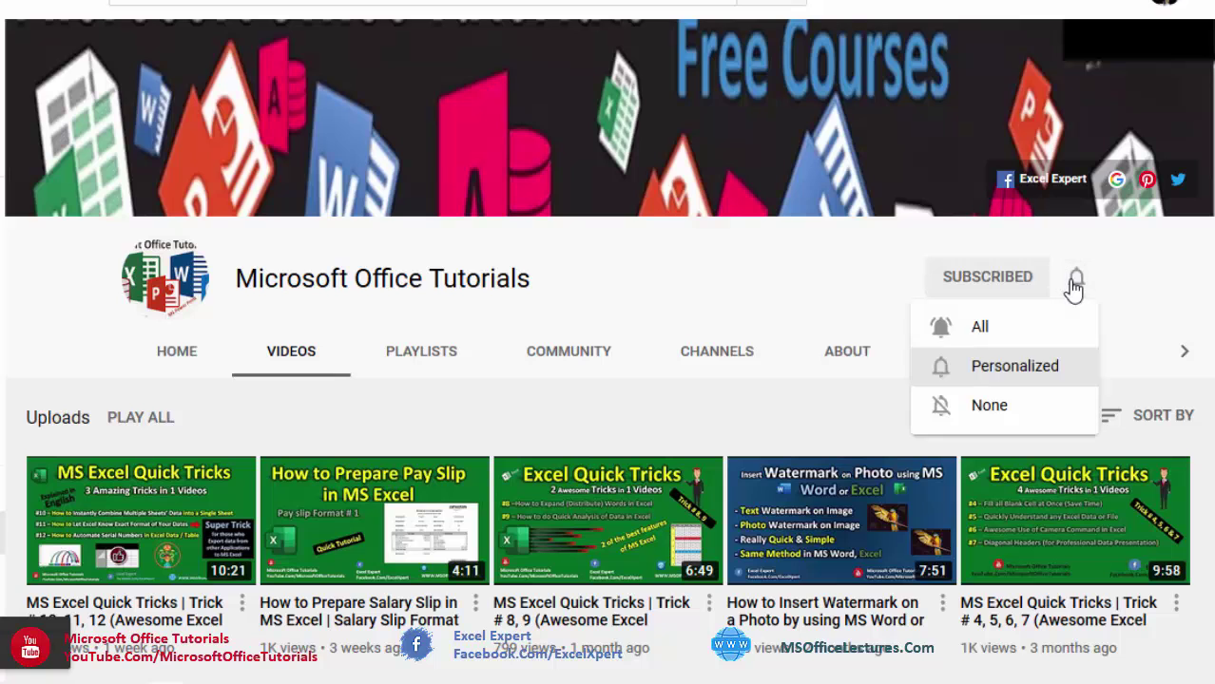
left_click(991, 330)
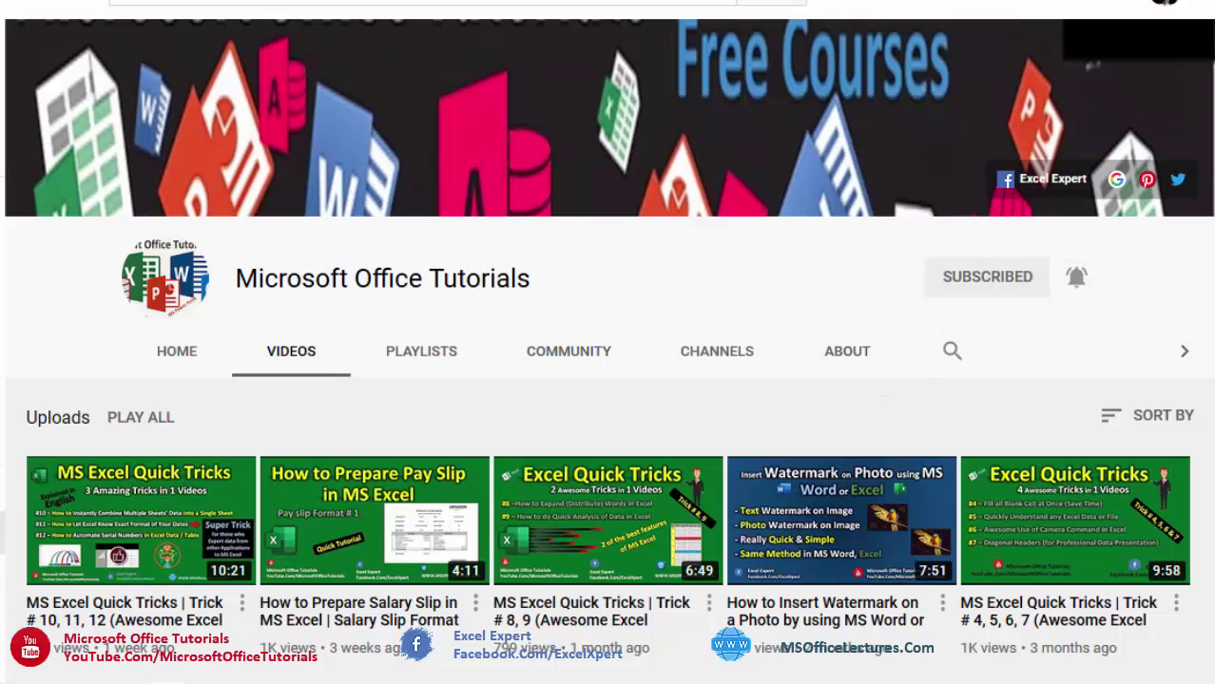
scroll(609, 381, "down", 10)
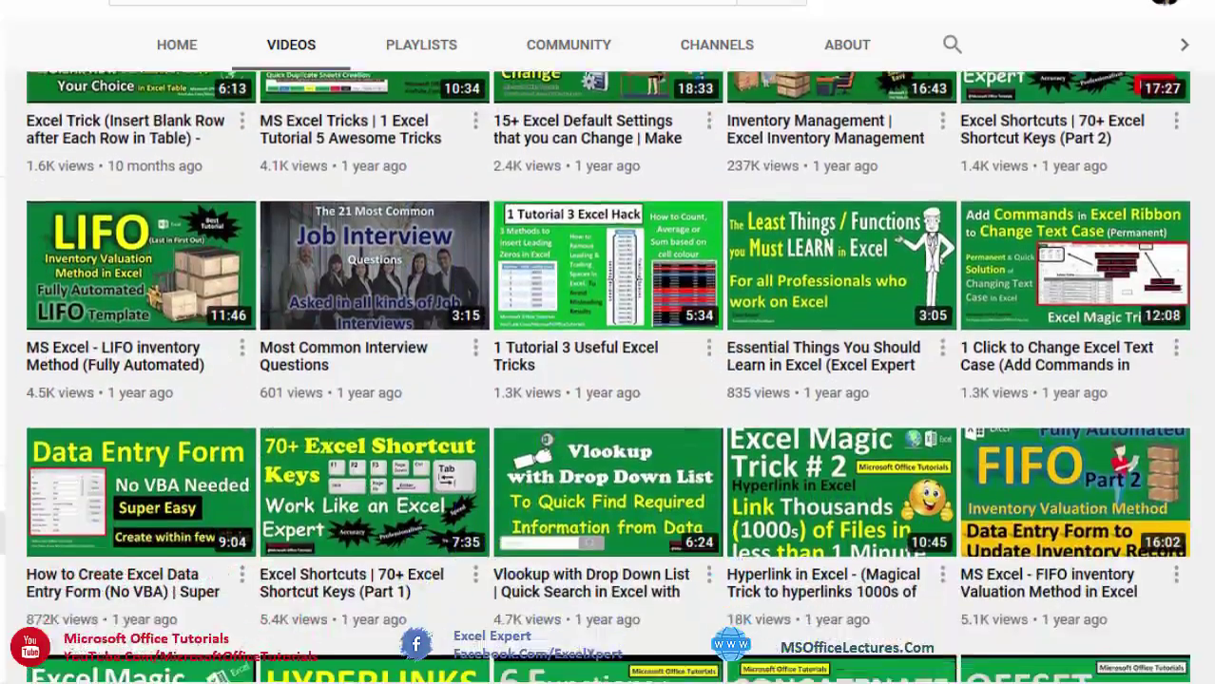
scroll(609, 381, "down", 15)
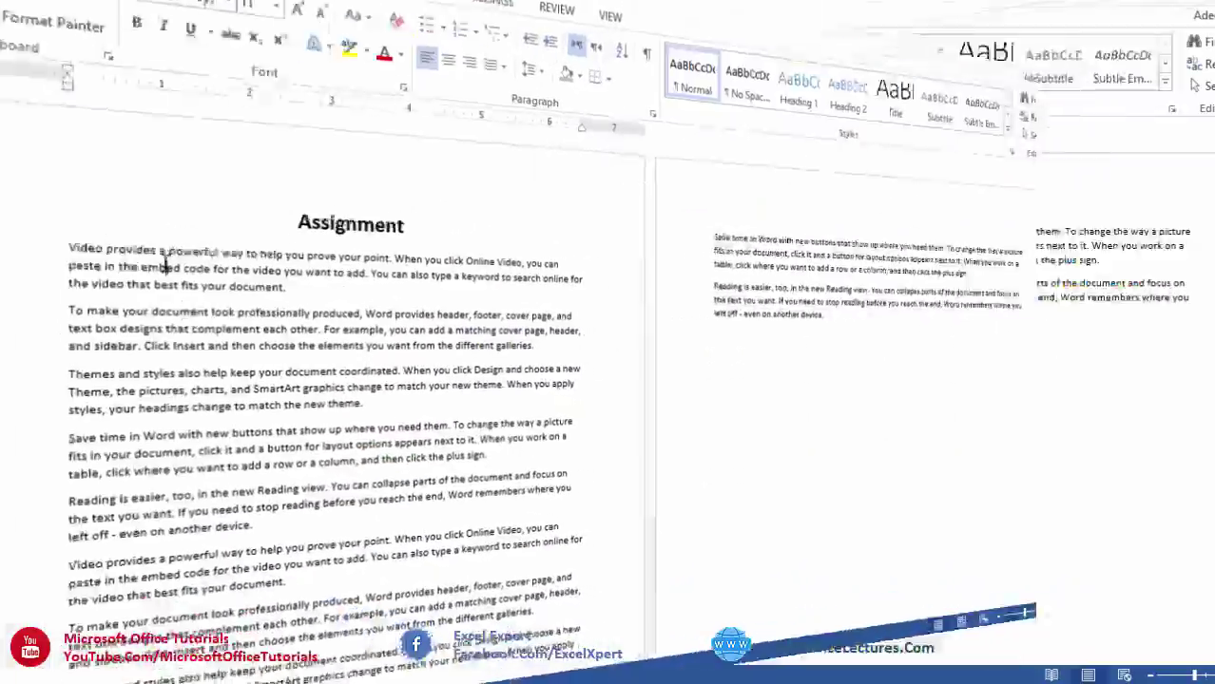
Step: Switch to Word and look over the Assignment text that spreads across two pages
left_click_drag(155, 288, 258, 449)
left_click(250, 397)
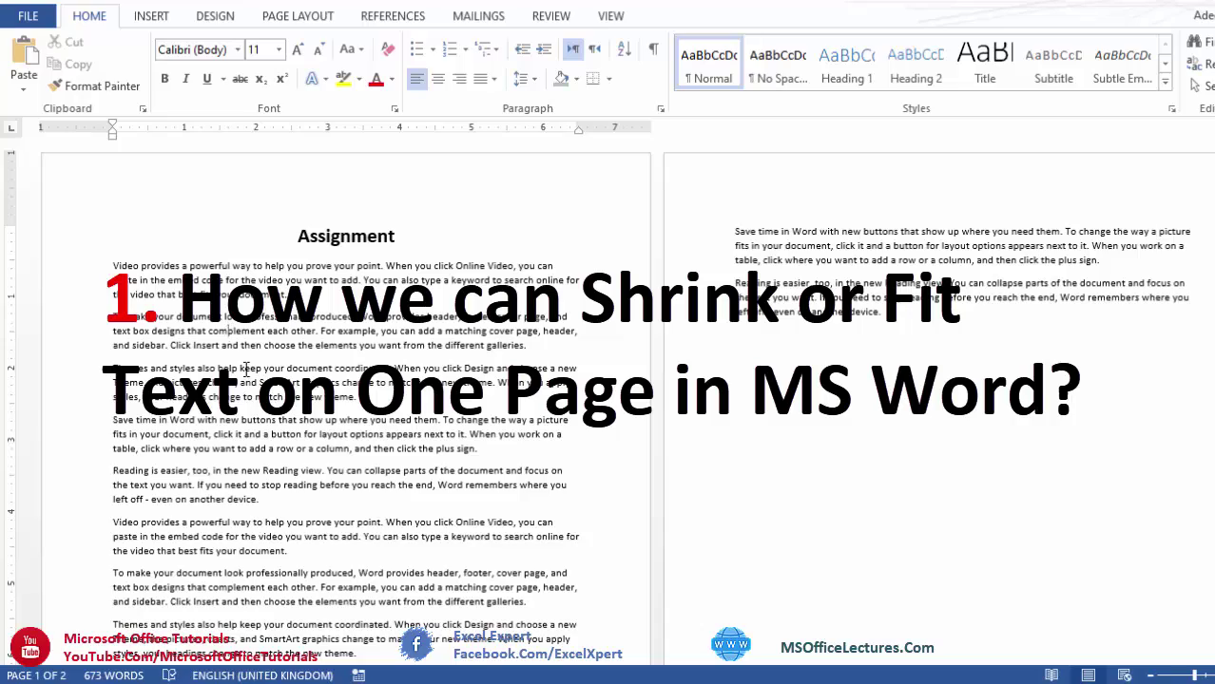
left_click_drag(209, 331, 305, 522)
scroll(602, 499, "down", 6)
scroll(605, 533, "up", 5)
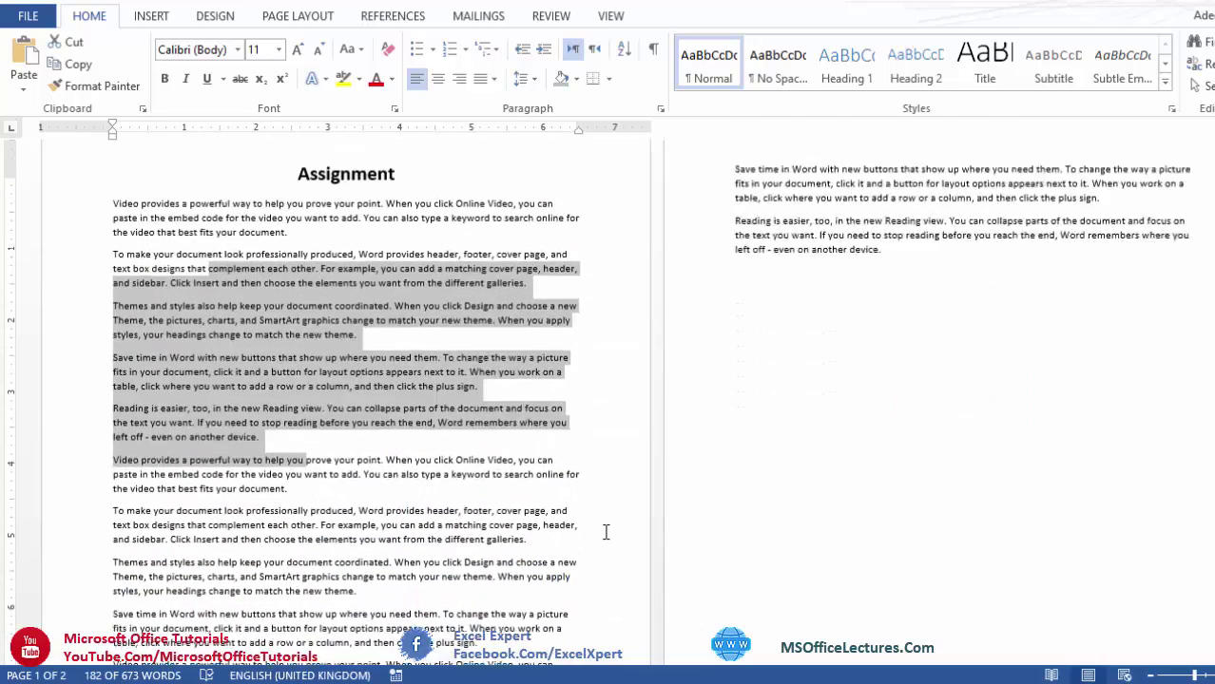
scroll(606, 532, "up", 1)
left_click_drag(893, 317, 295, 228)
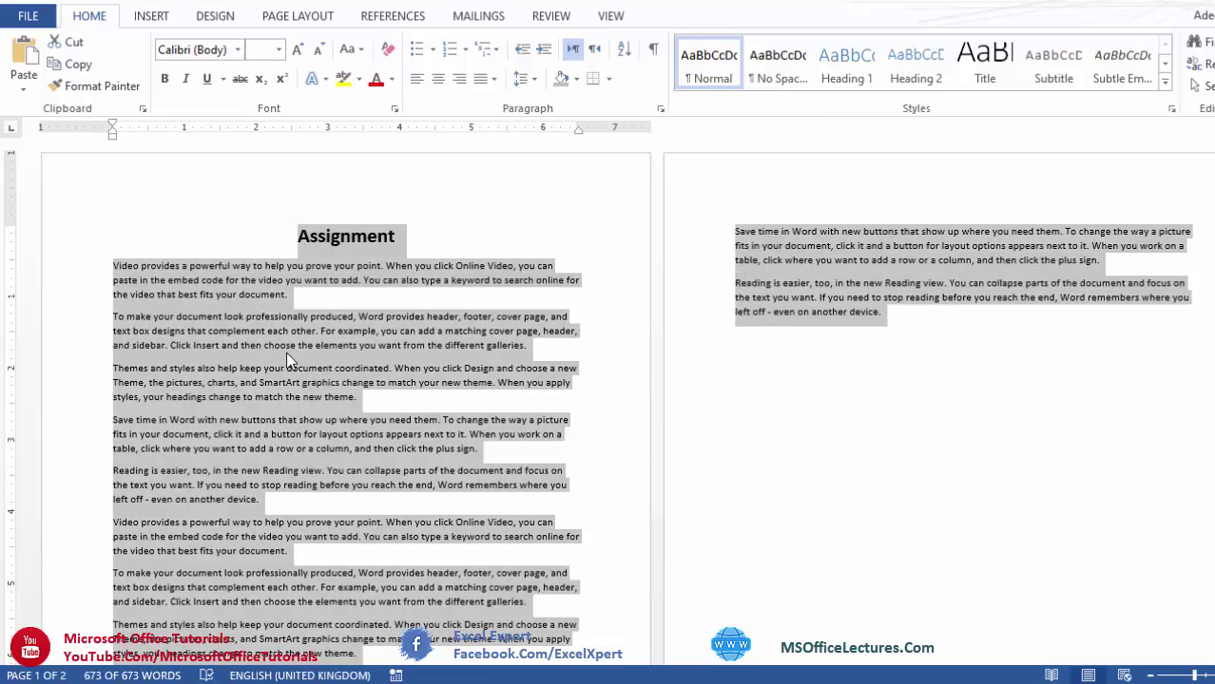
left_click(361, 332)
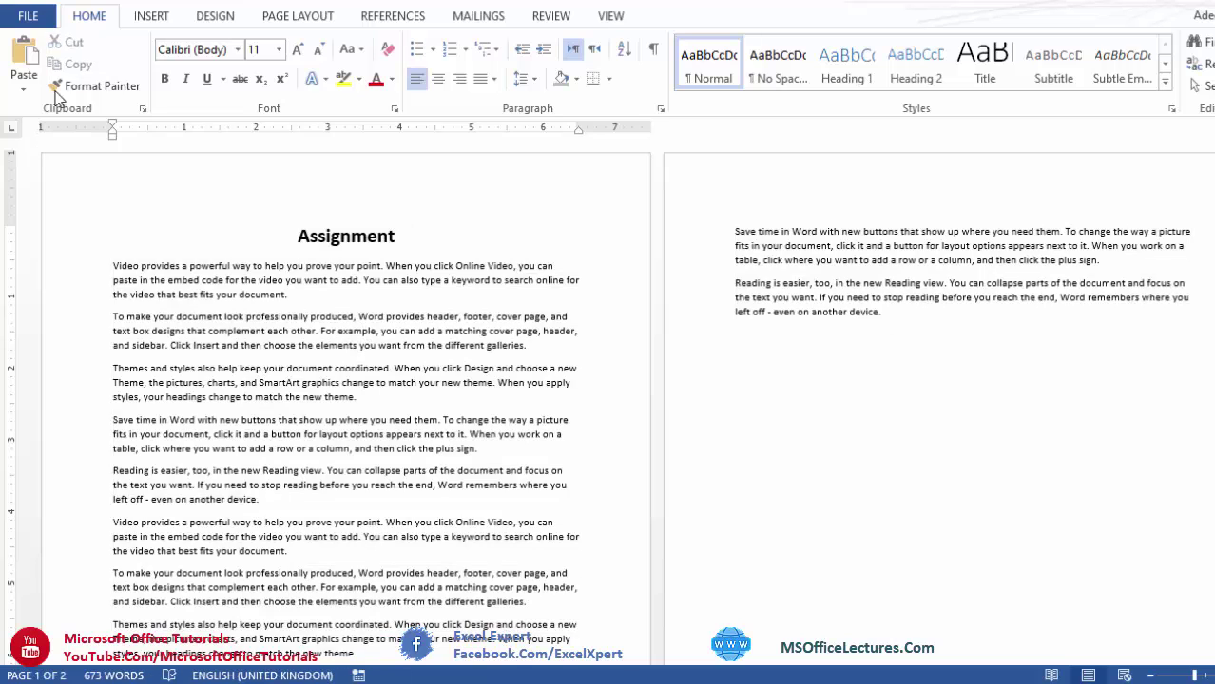
Step: Open the Quick Access Toolbar customization in the Word options and list All Commands as the source
left_click(29, 17)
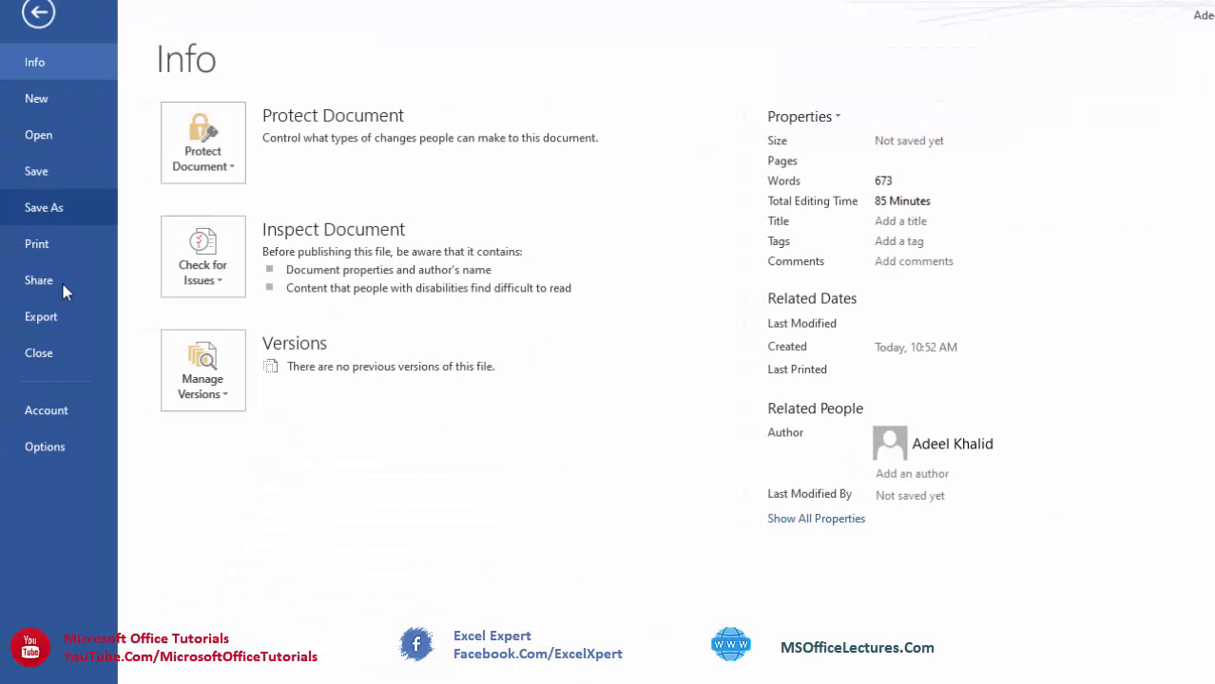
left_click(58, 455)
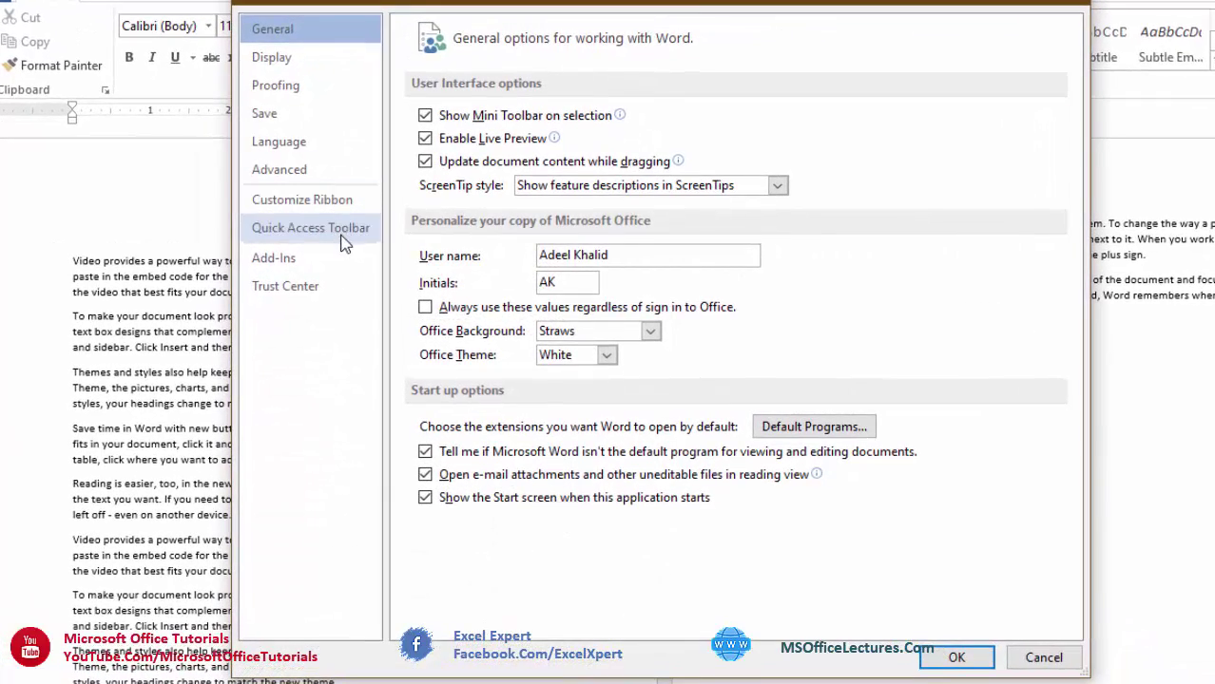
left_click(345, 234)
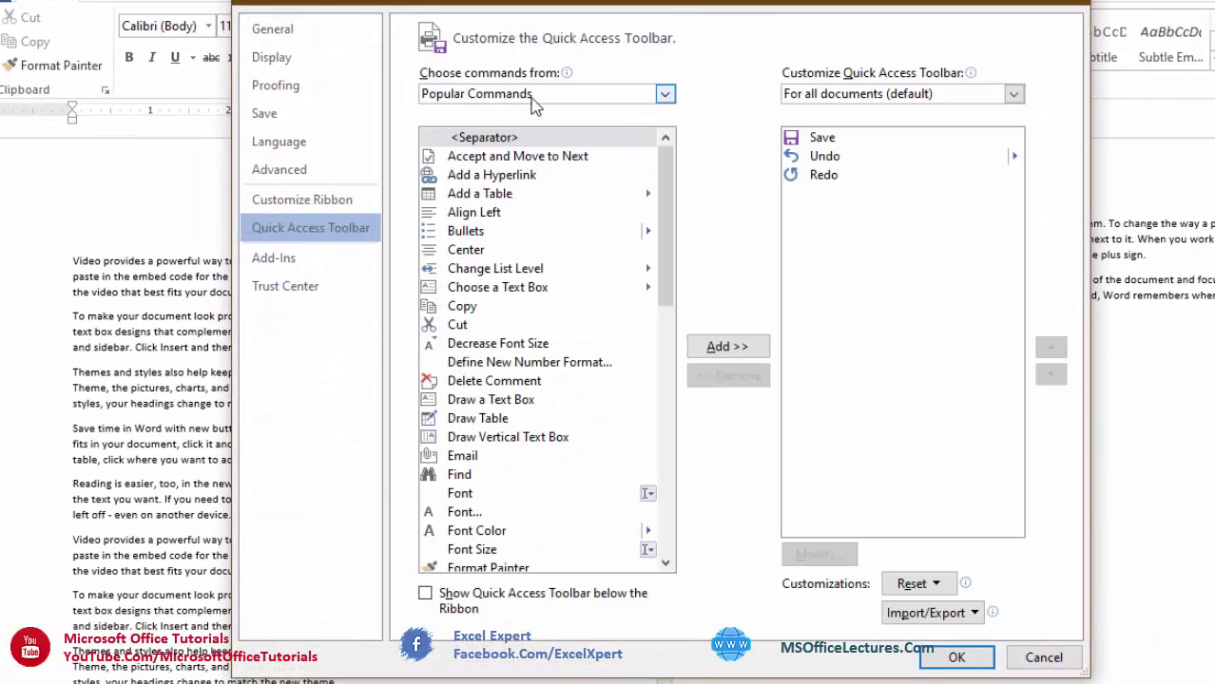
left_click(593, 98)
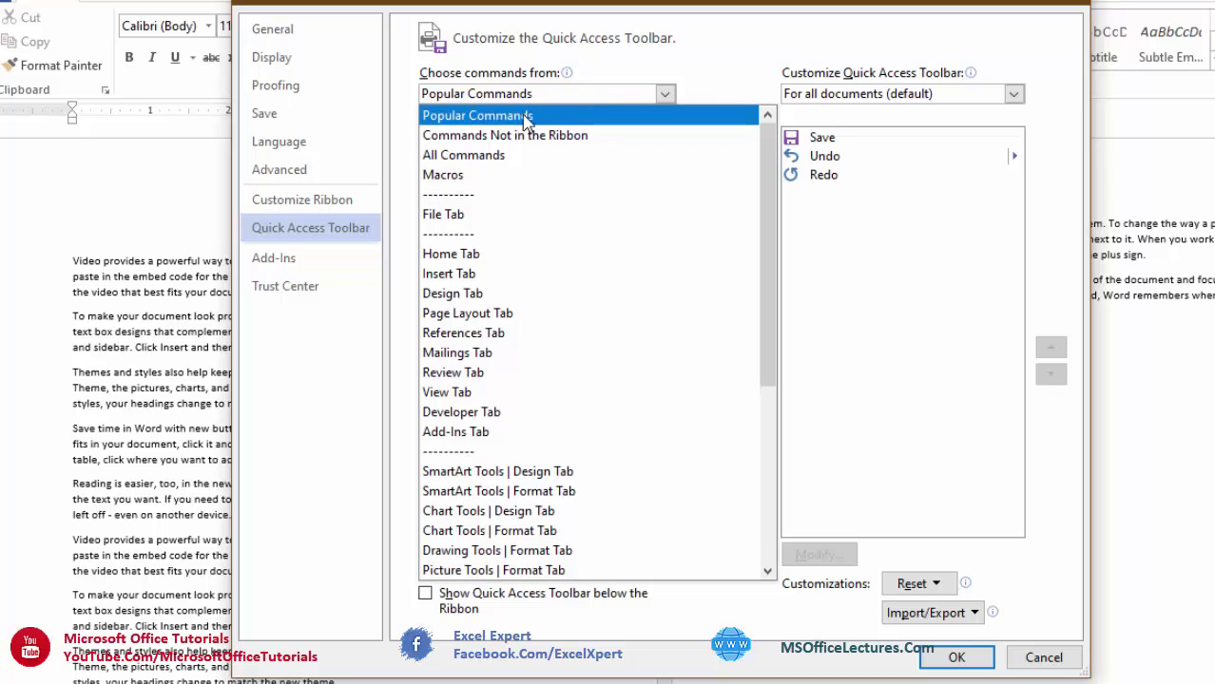
left_click(484, 155)
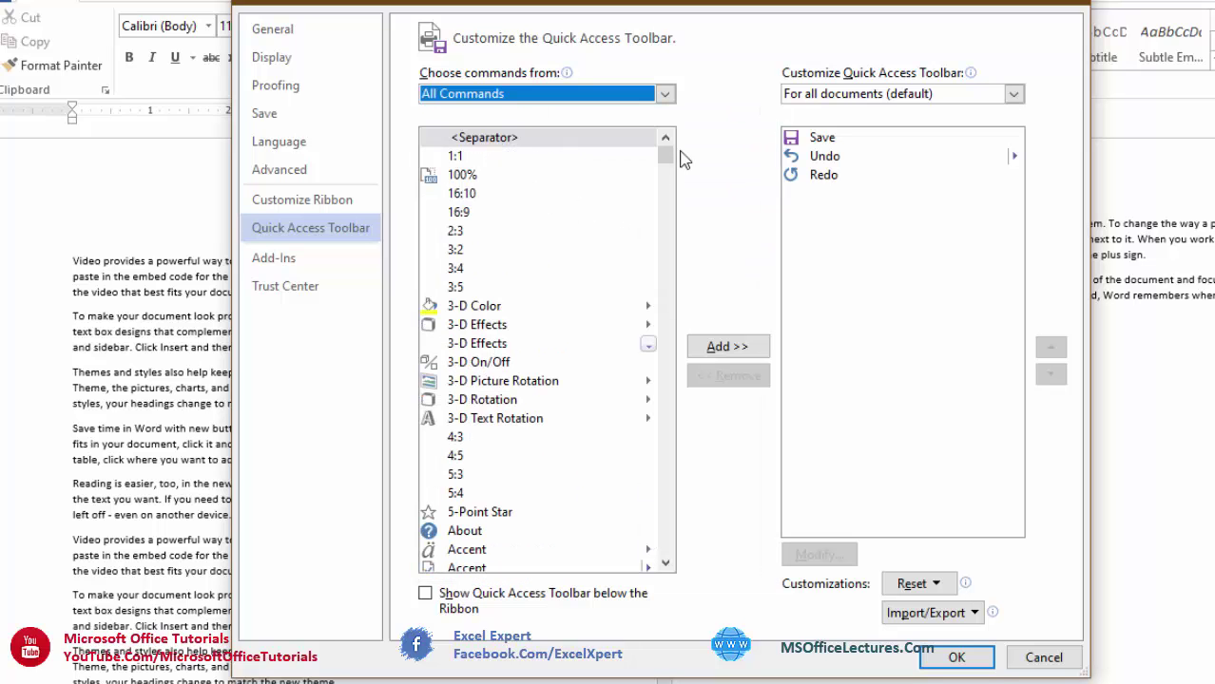
Step: Add the Shrink One Page command to the Quick Access Toolbar for all documents and accept the options
left_click_drag(664, 157, 668, 483)
scroll(611, 448, "down", 12)
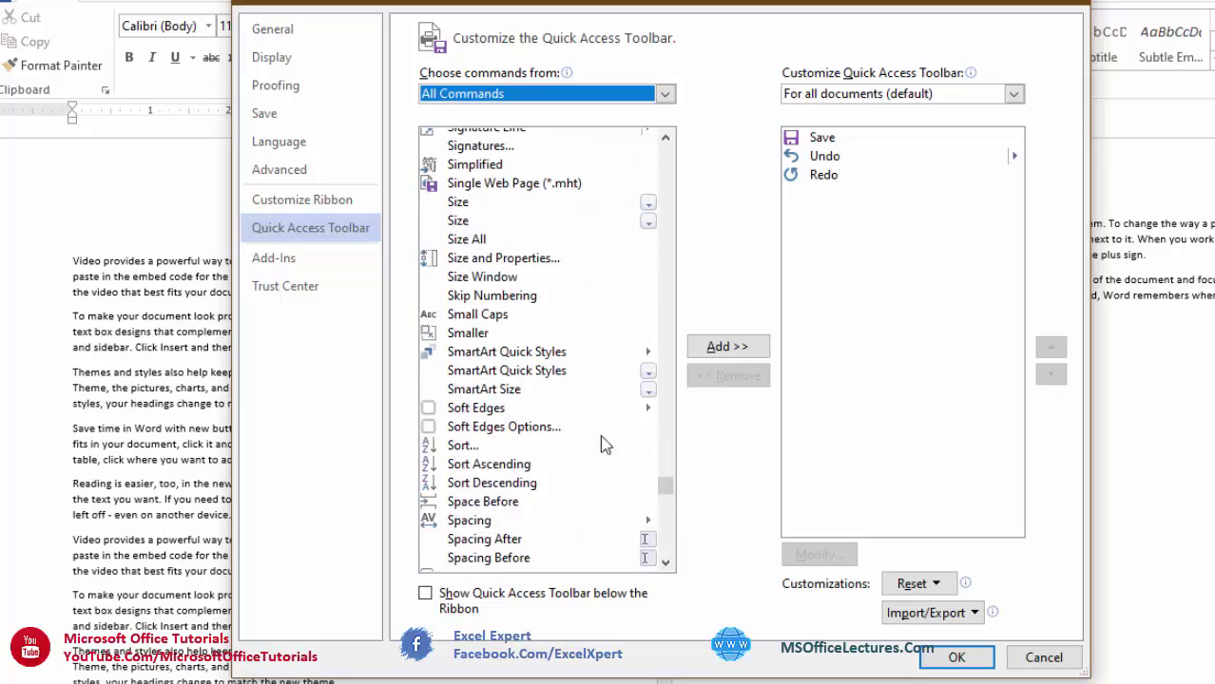
scroll(602, 442, "up", 4)
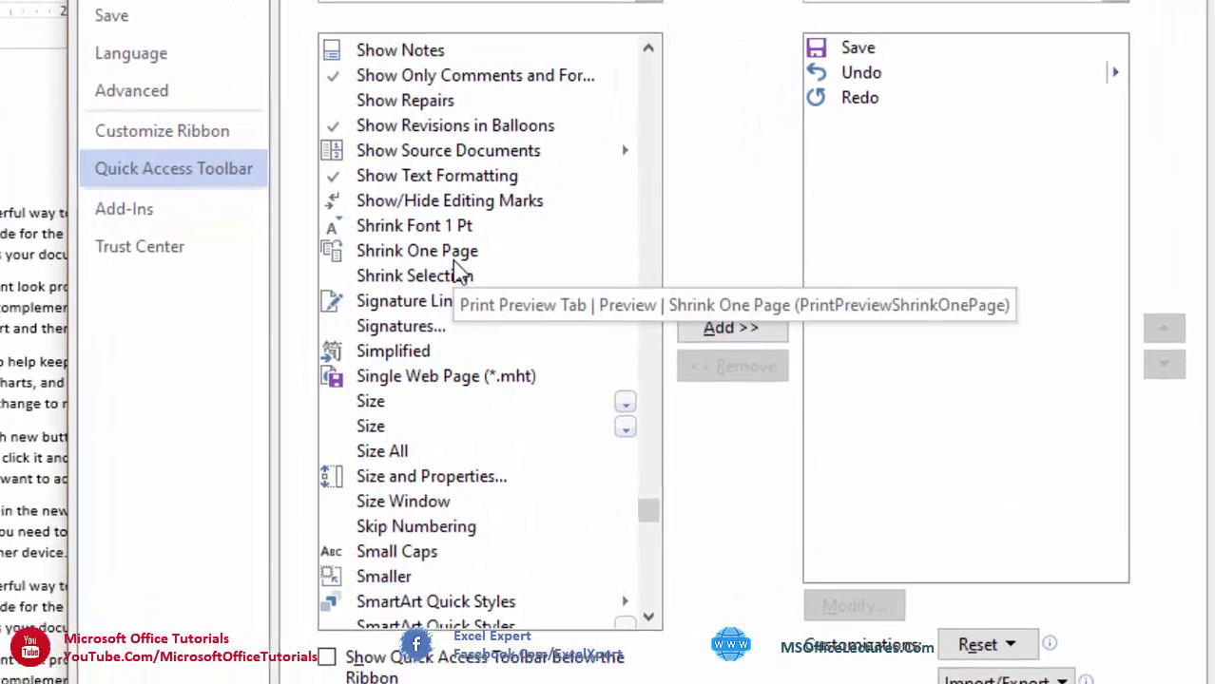
left_click(457, 262)
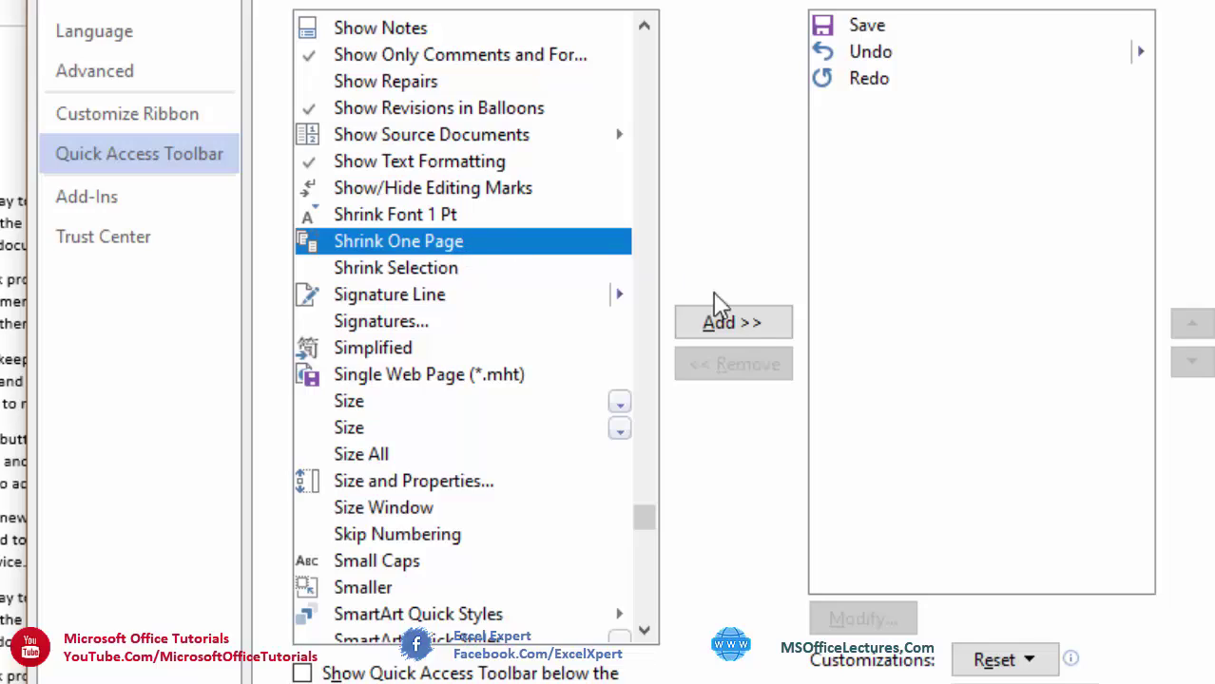
left_click(746, 324)
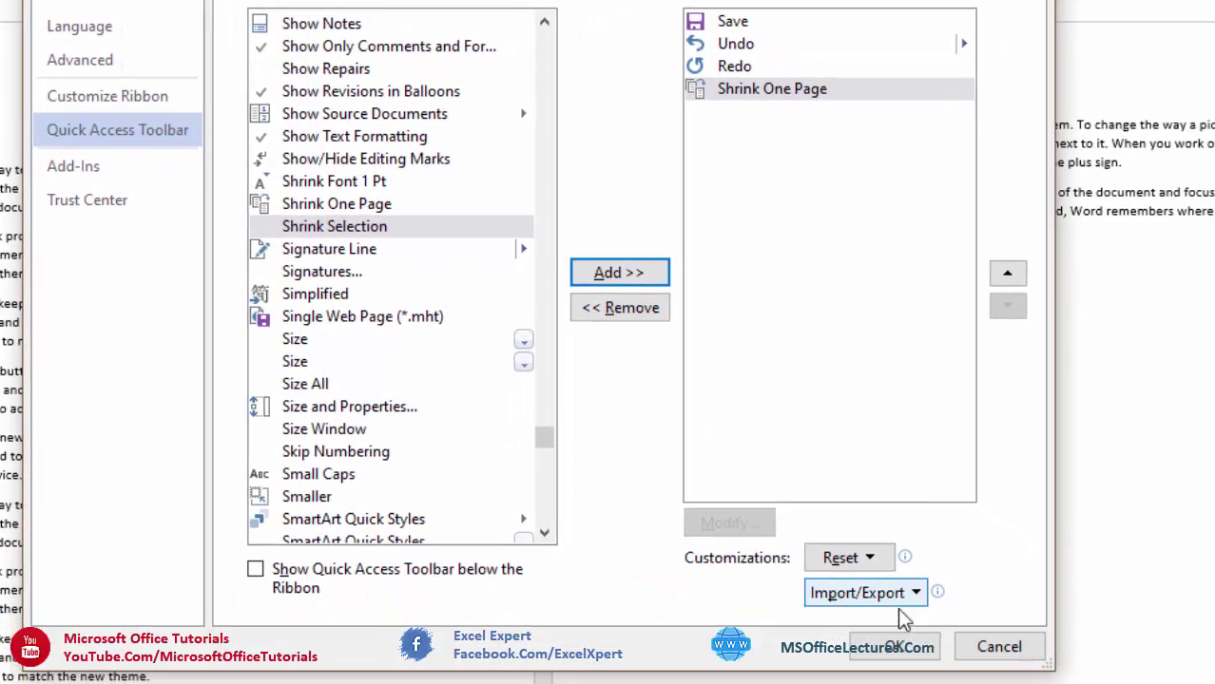
left_click(907, 654)
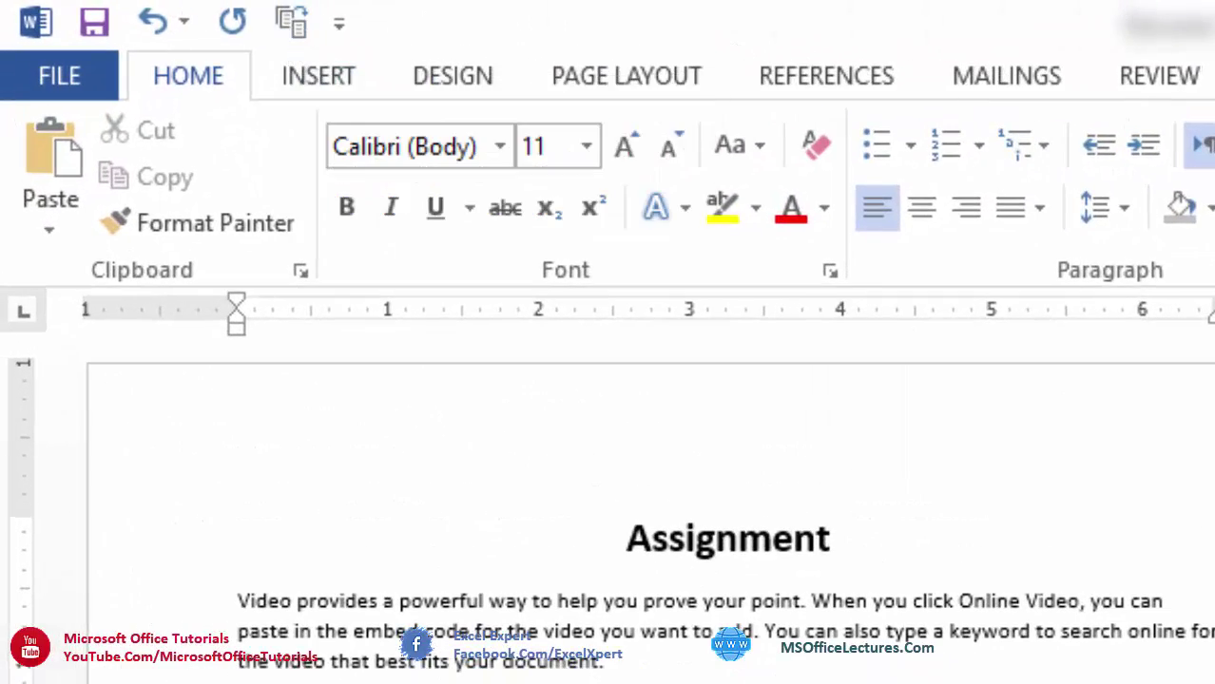
Step: Select the whole Assignment text, fit it onto one page with Shrink One Page, and review the page
left_click_drag(879, 330, 326, 255)
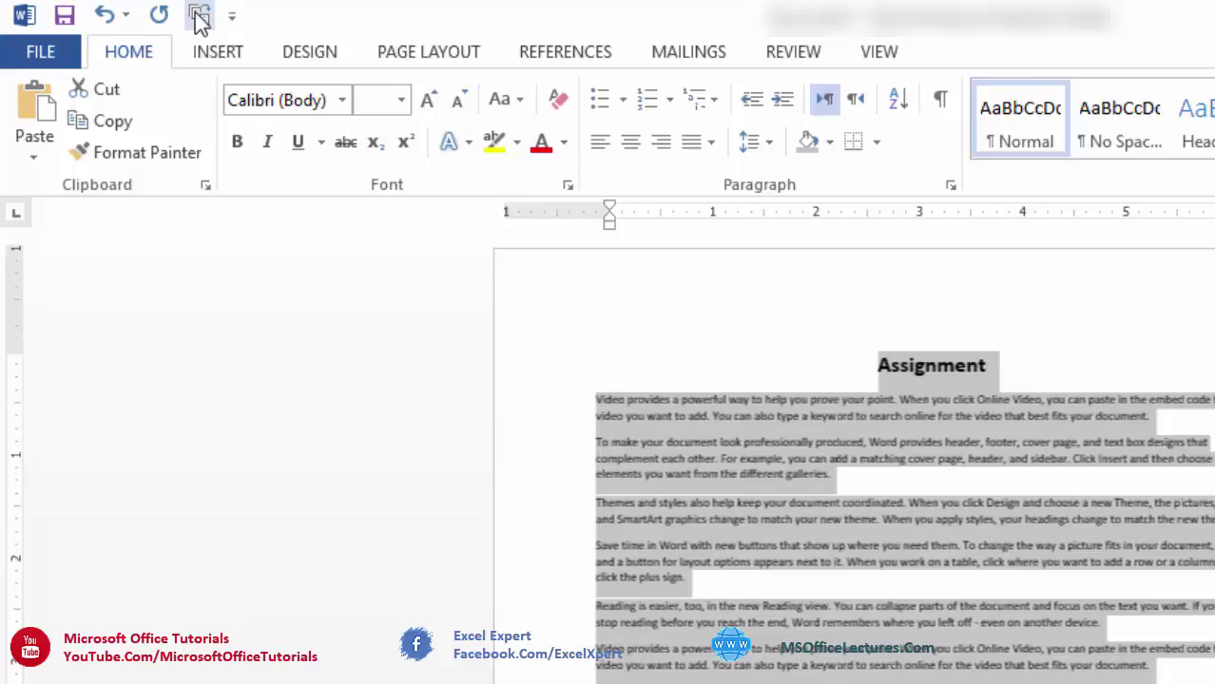
scroll(711, 348, "down", 5)
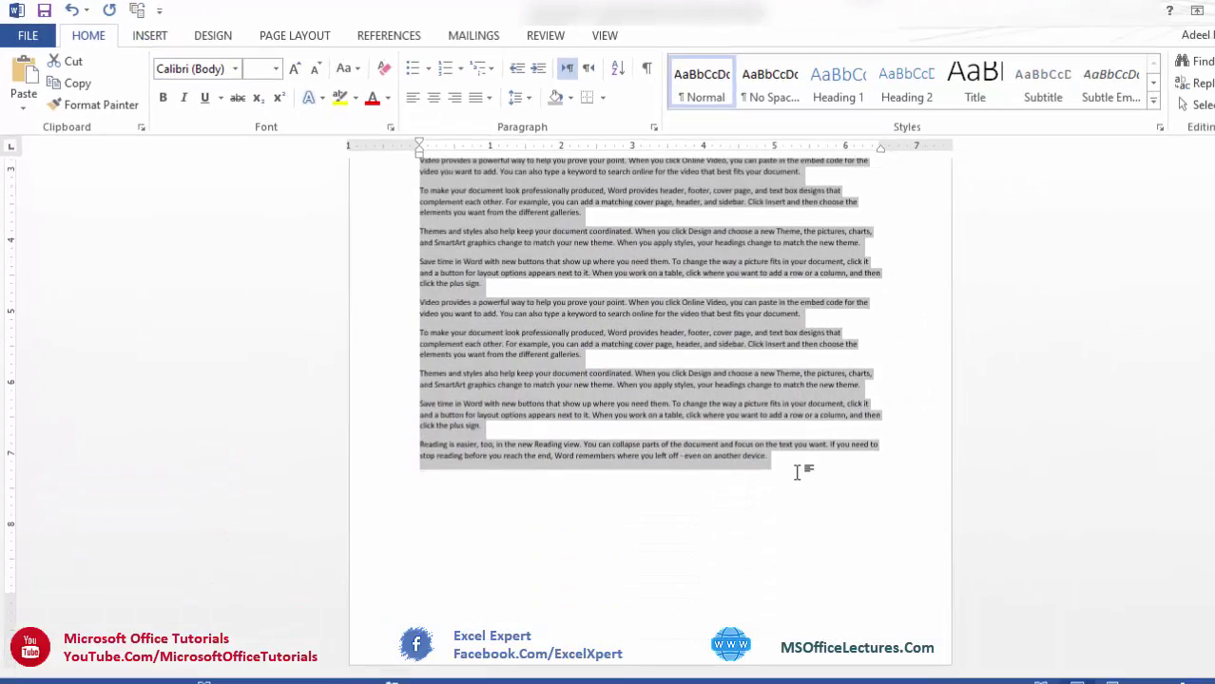
scroll(797, 472, "up", 6)
left_click(785, 464)
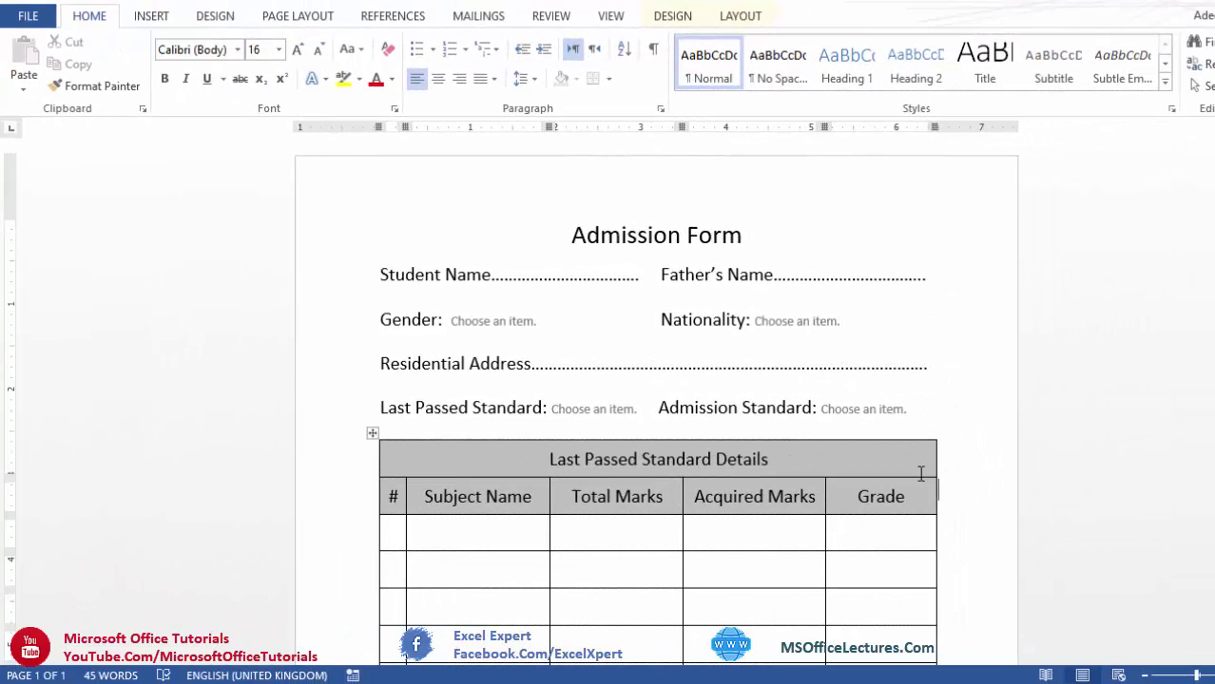
Step: Examine the Gender, Nationality, Last Passed Standard and Admission Standard drop-down fields in the Admission Form
left_click(495, 321)
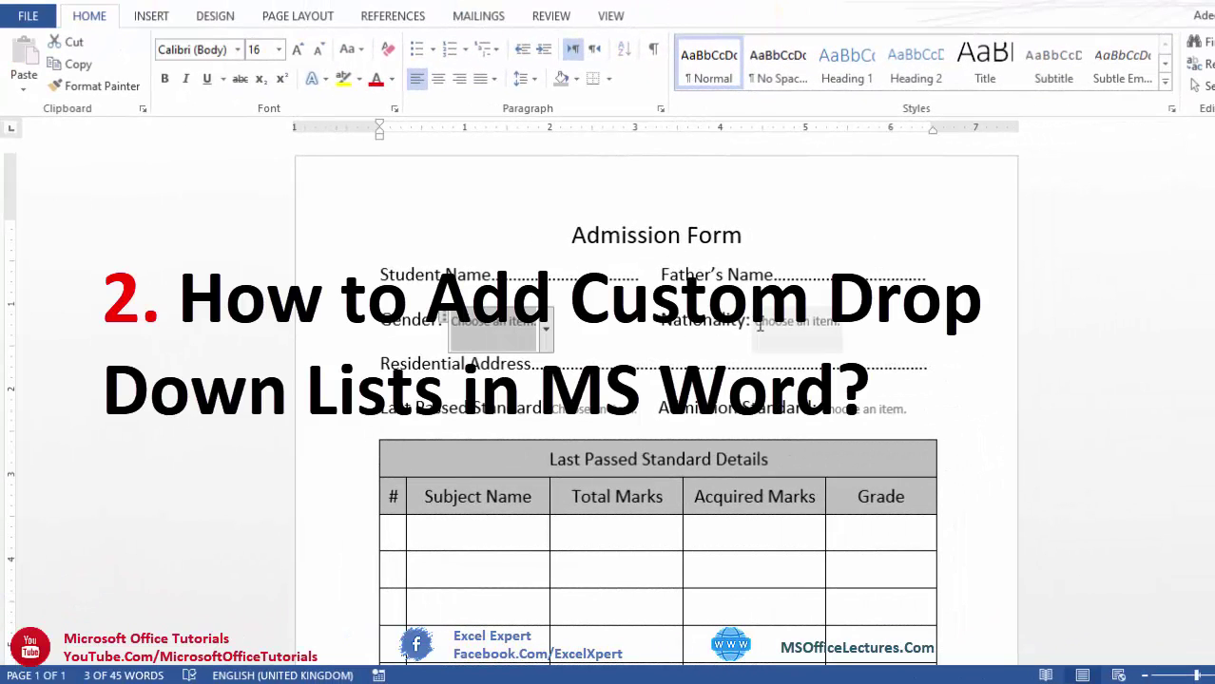
left_click(761, 325)
left_click(584, 405)
left_click(839, 411)
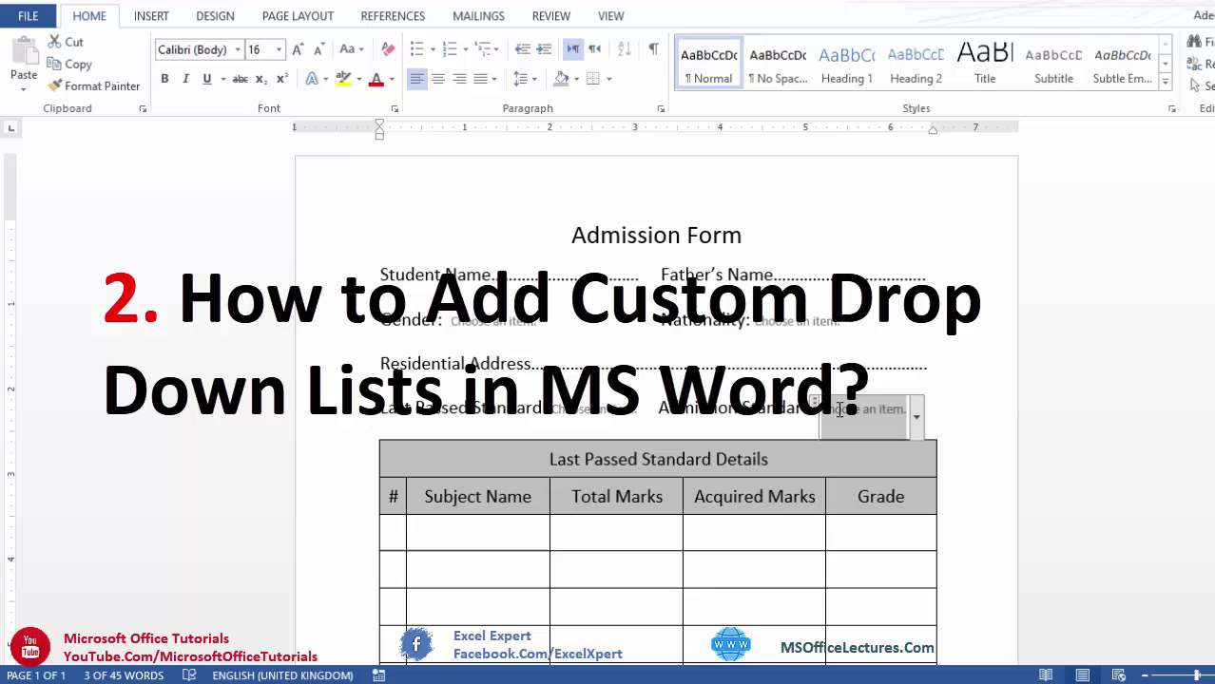
left_click_drag(577, 229, 518, 275)
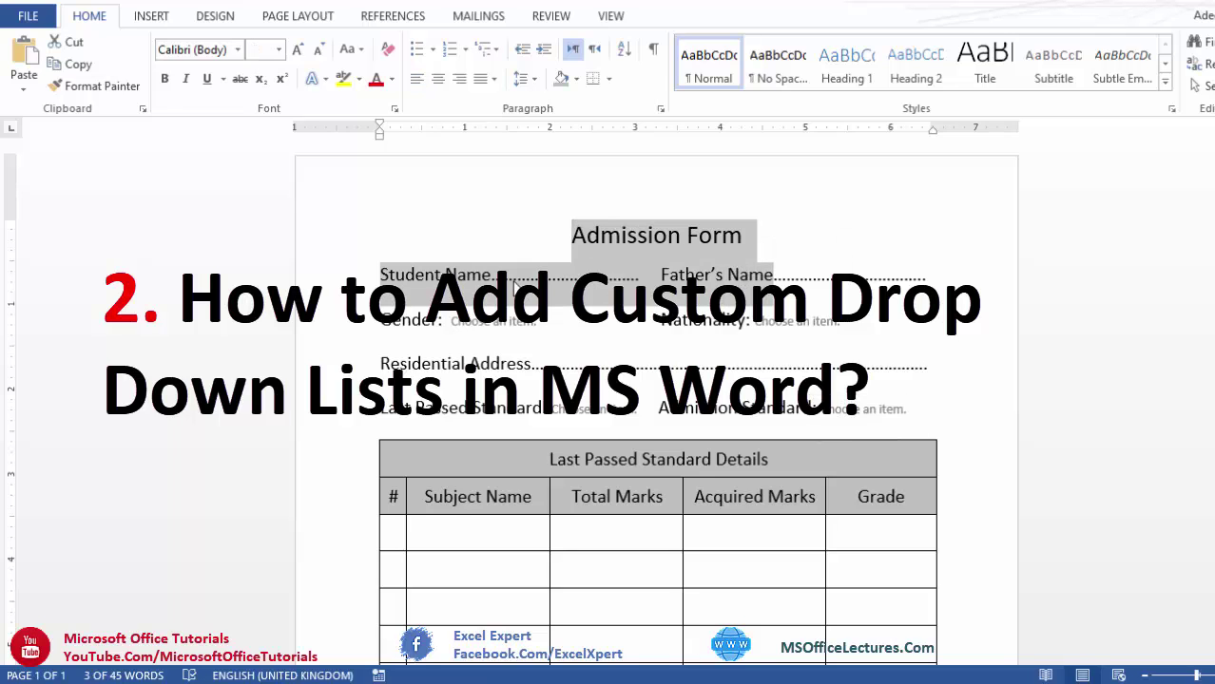
left_click(518, 275)
left_click(493, 321)
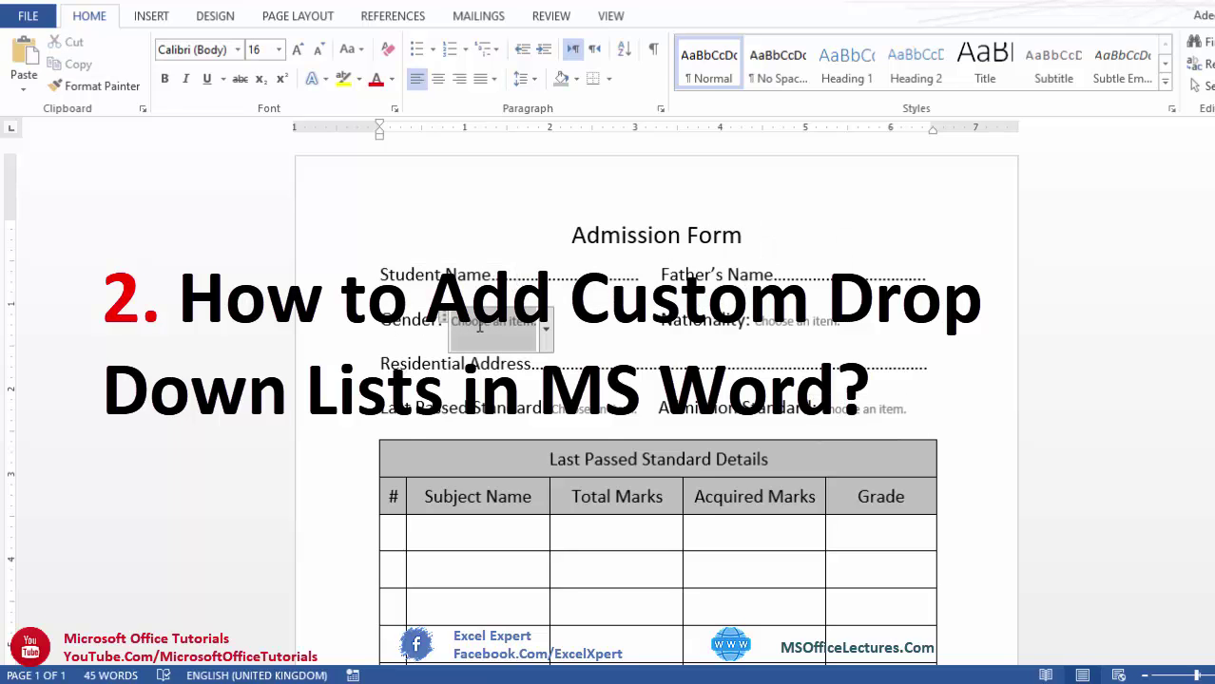
left_click(797, 322)
left_click(594, 409)
left_click(852, 410)
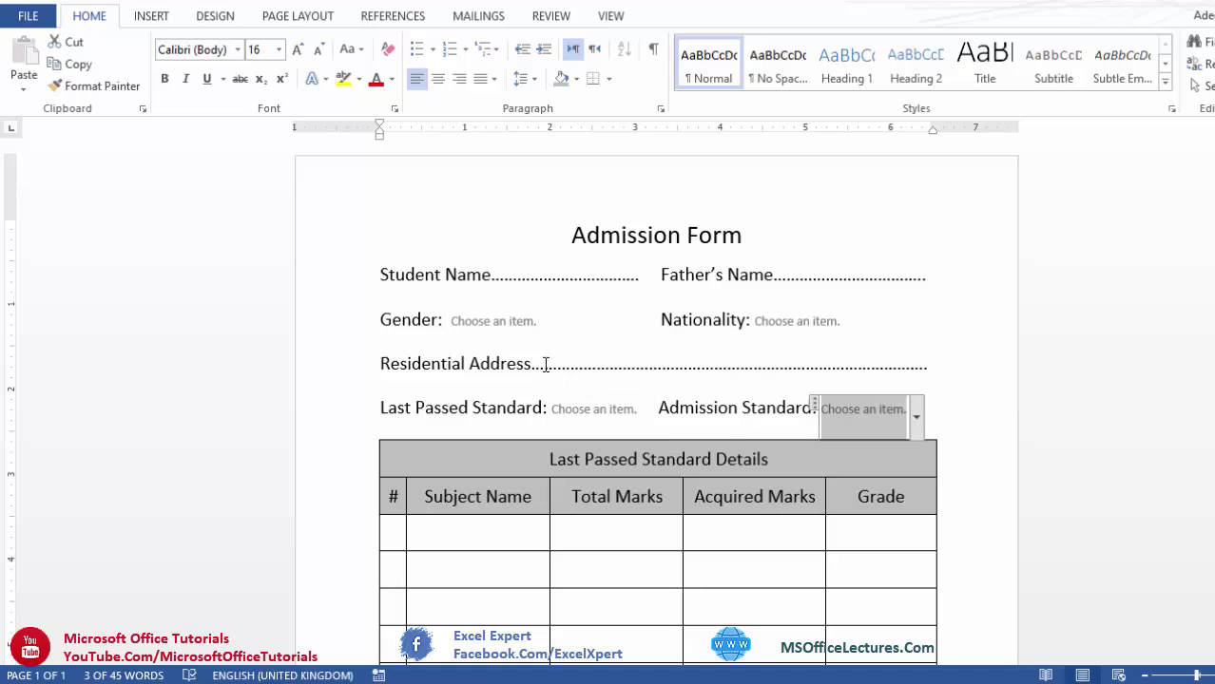
Step: Choose Male as the Gender and Australia as the Nationality in the Admission Form
left_click(502, 323)
left_click(544, 339)
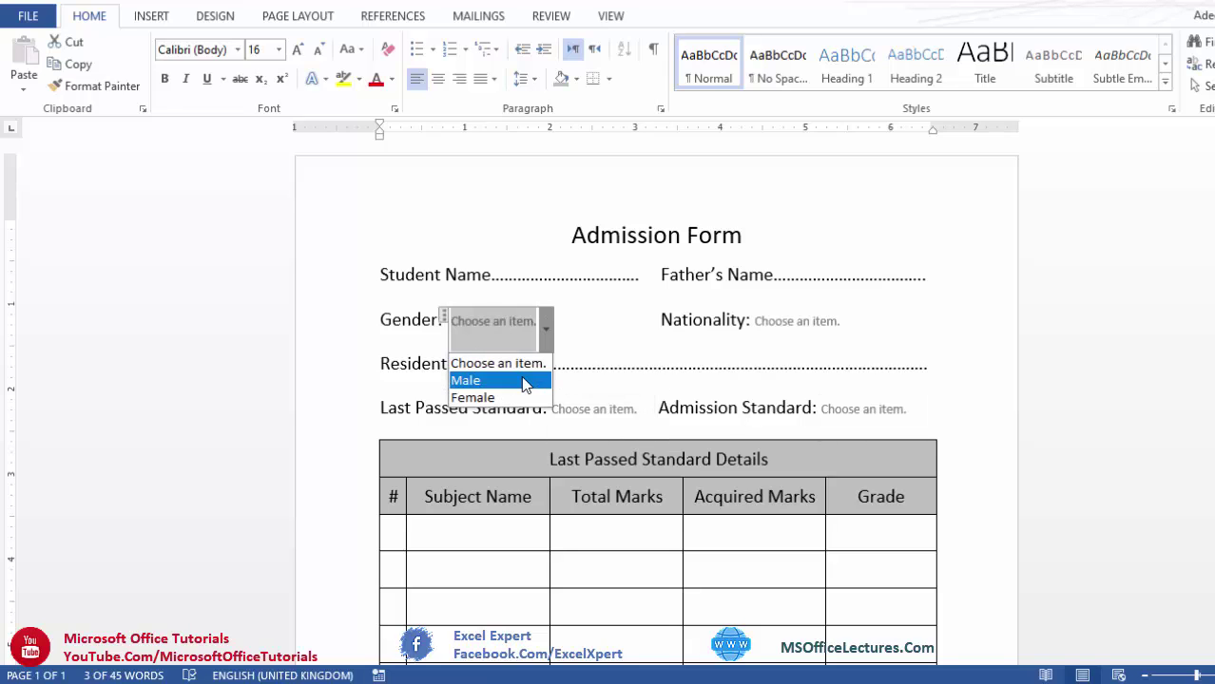
left_click(523, 379)
left_click(780, 325)
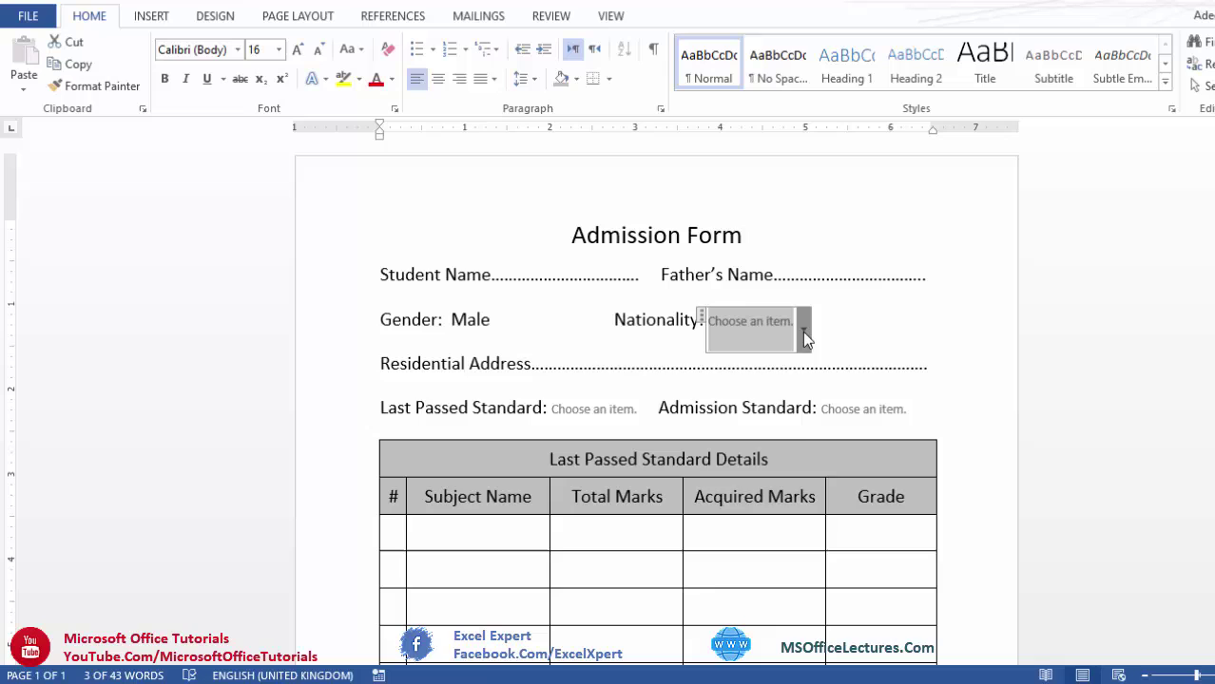
left_click(802, 329)
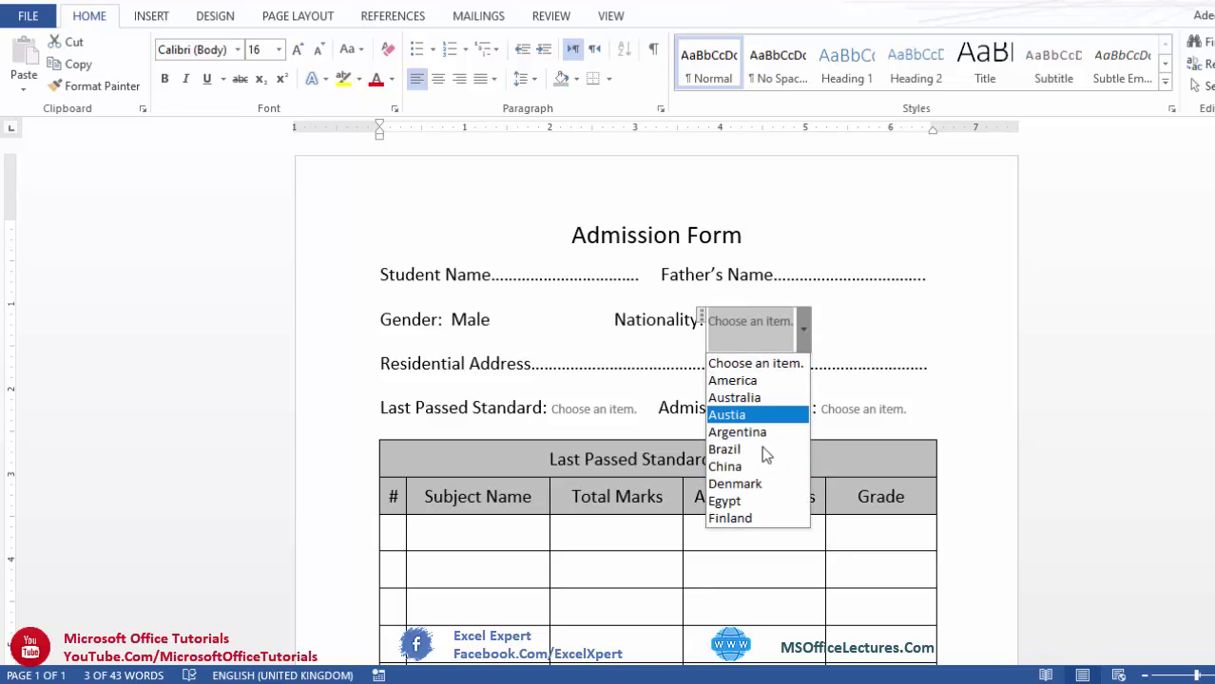
left_click(760, 399)
Step: Choose 4th as the Last Passed Standard and 5th as the Admission Standard in the Admission Form
left_click(592, 410)
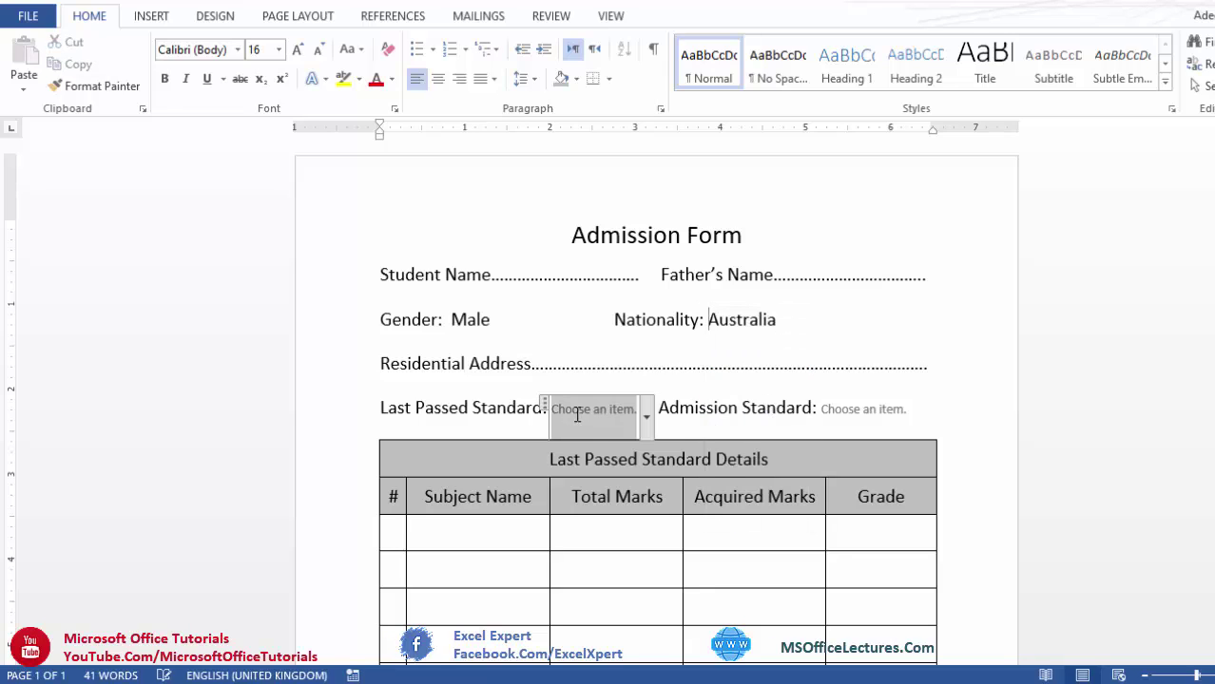
left_click(649, 415)
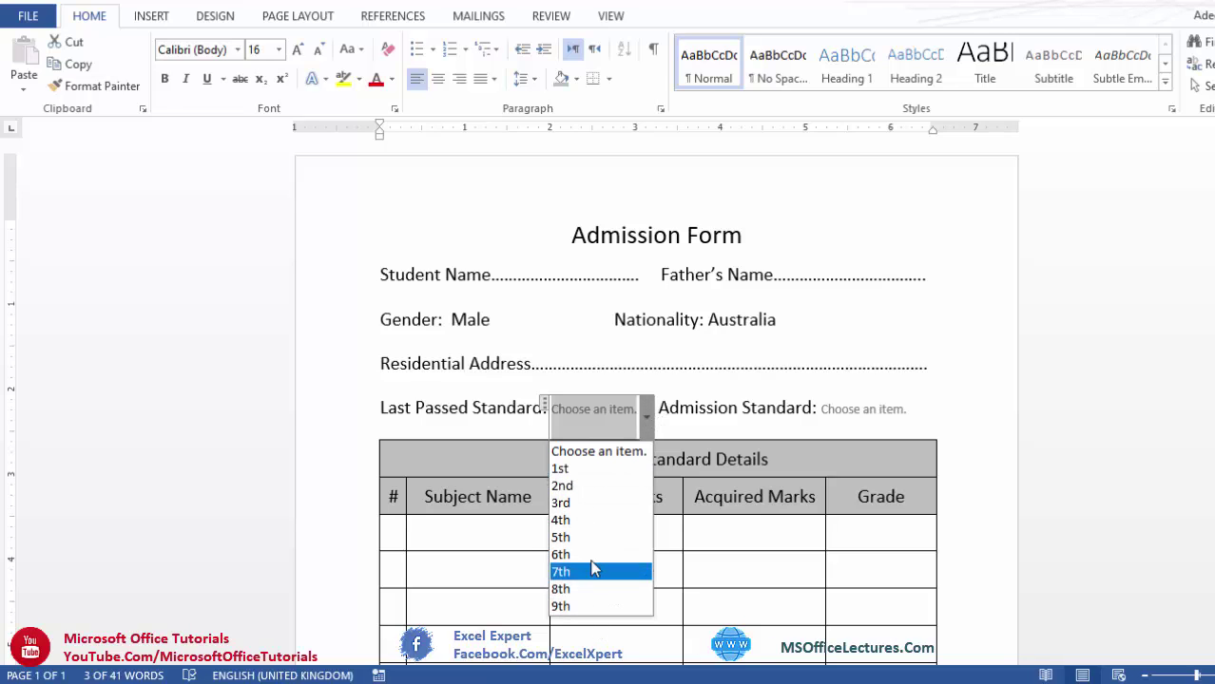
left_click(592, 520)
left_click(813, 411)
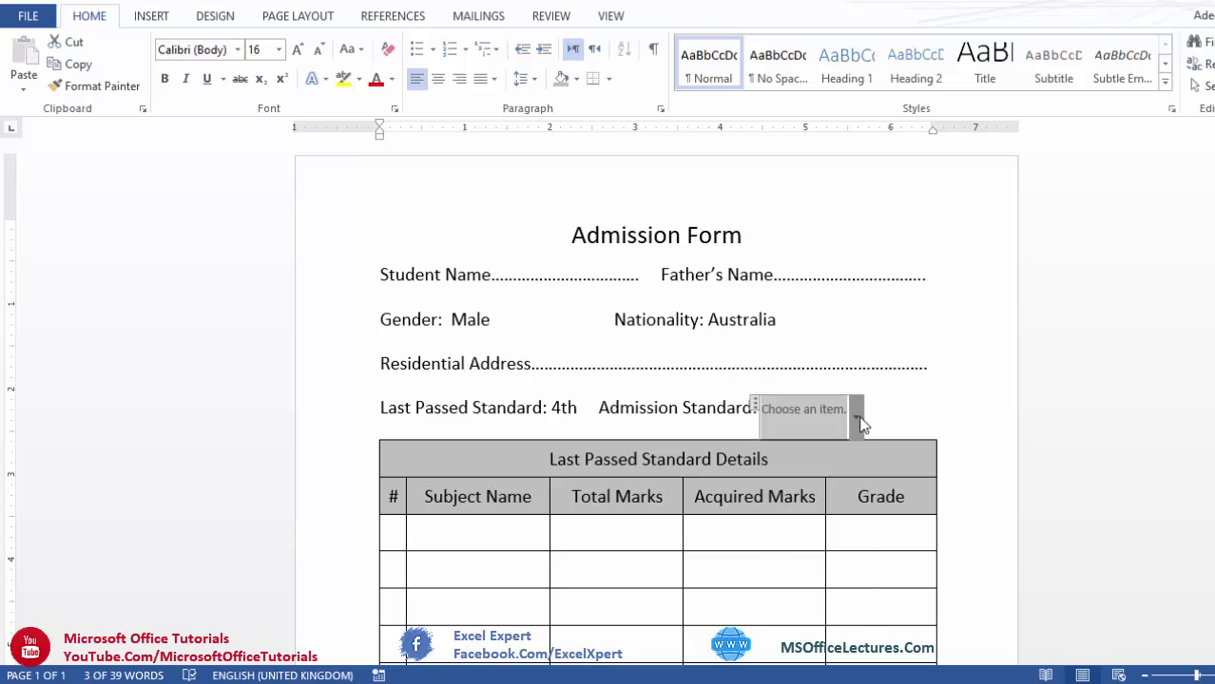
left_click(857, 419)
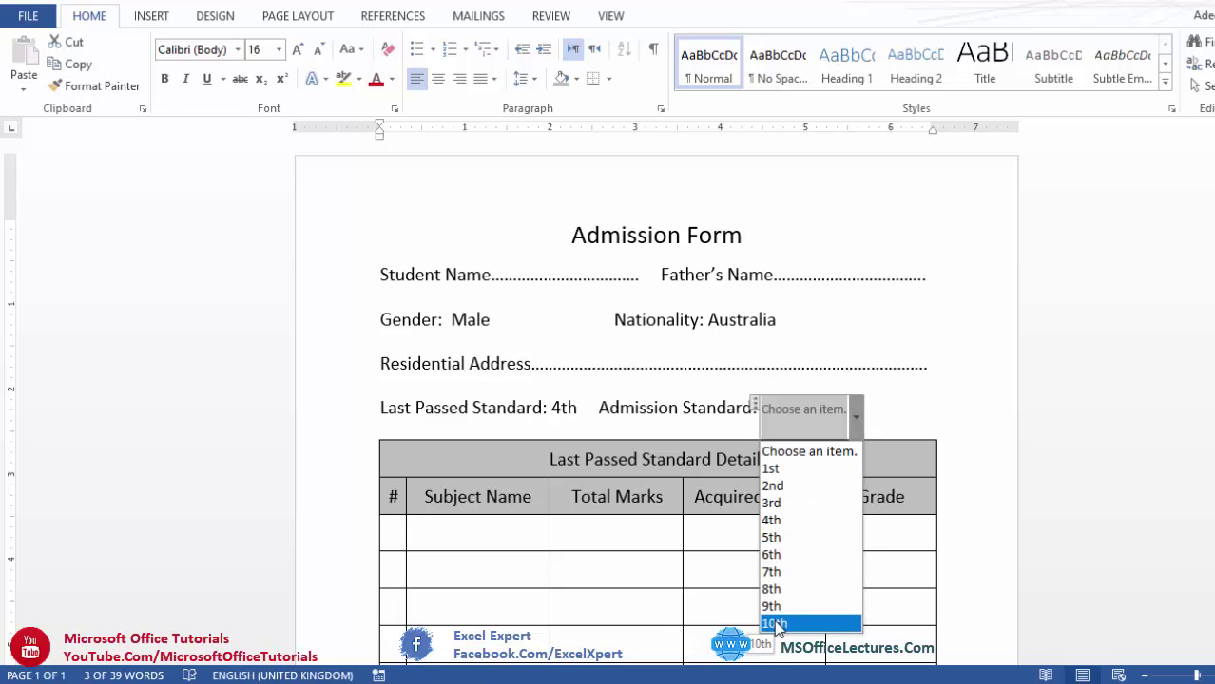
left_click(775, 538)
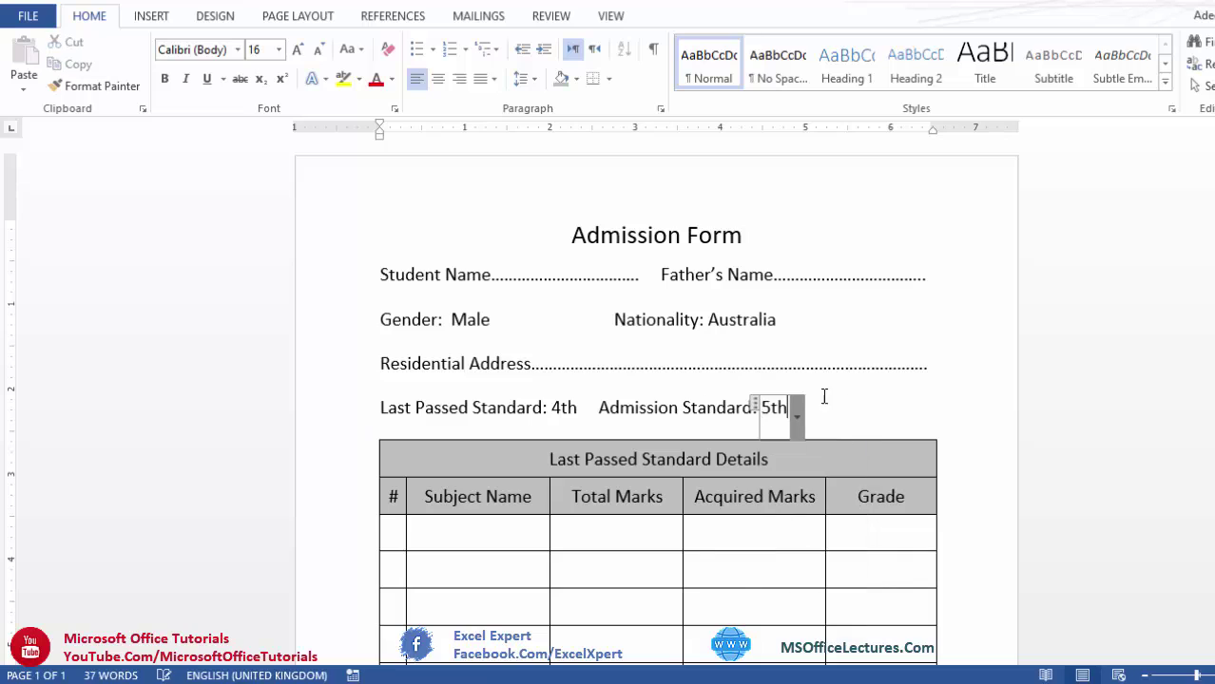
left_click(472, 296)
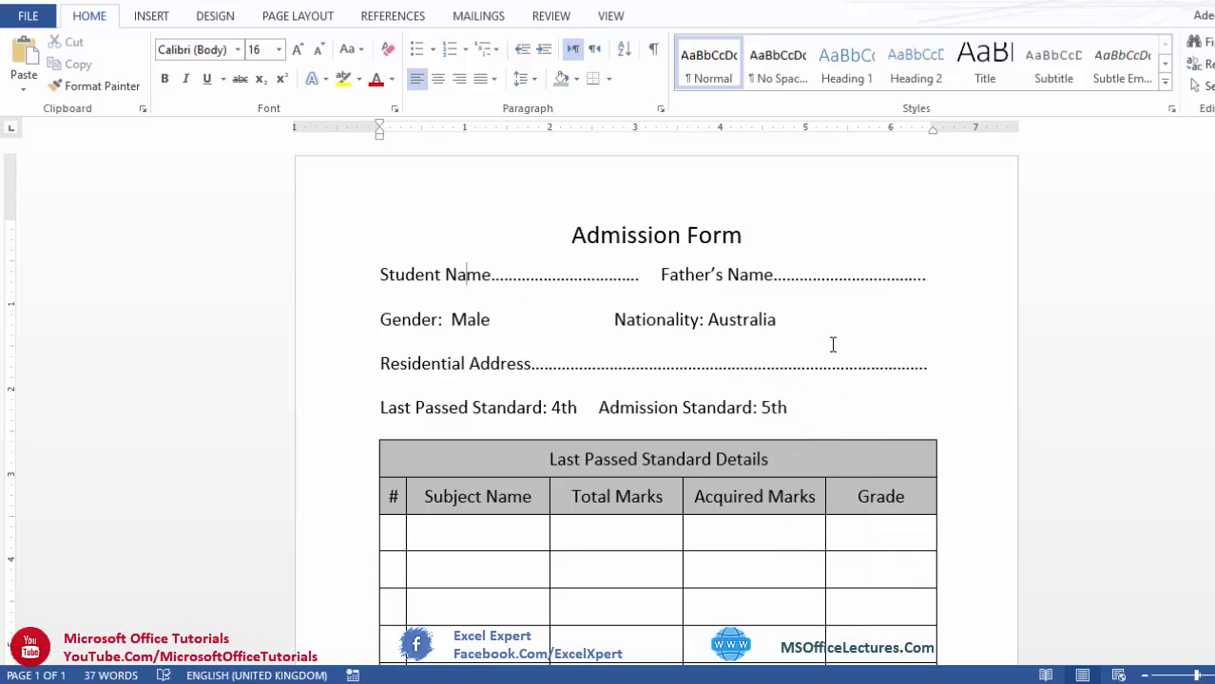
Step: Delete the whole drop-down field after the Gender label, including its Male entry
left_click(485, 321)
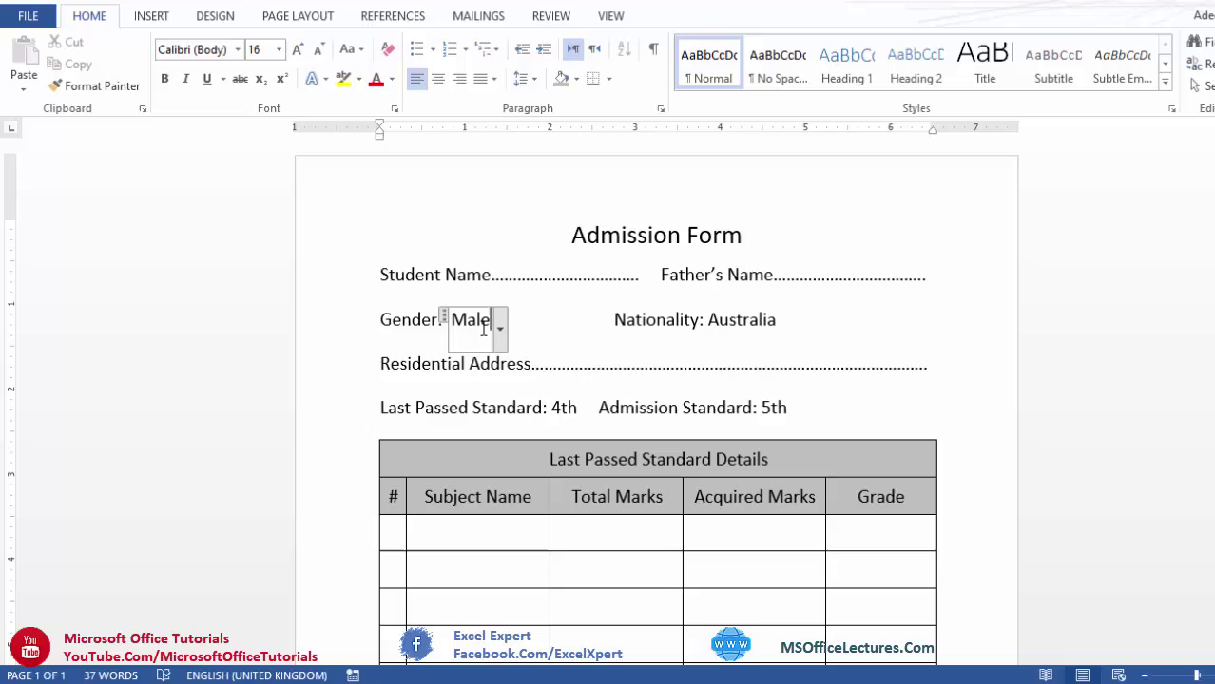
left_click(444, 324)
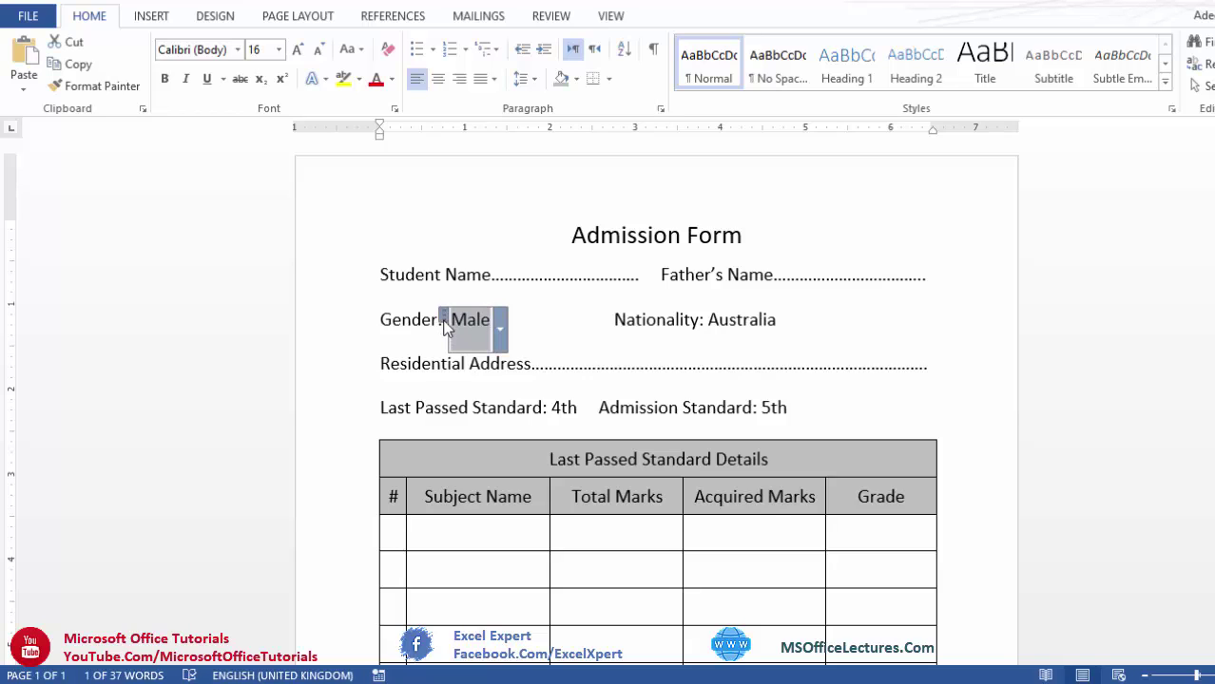
key("Delete")
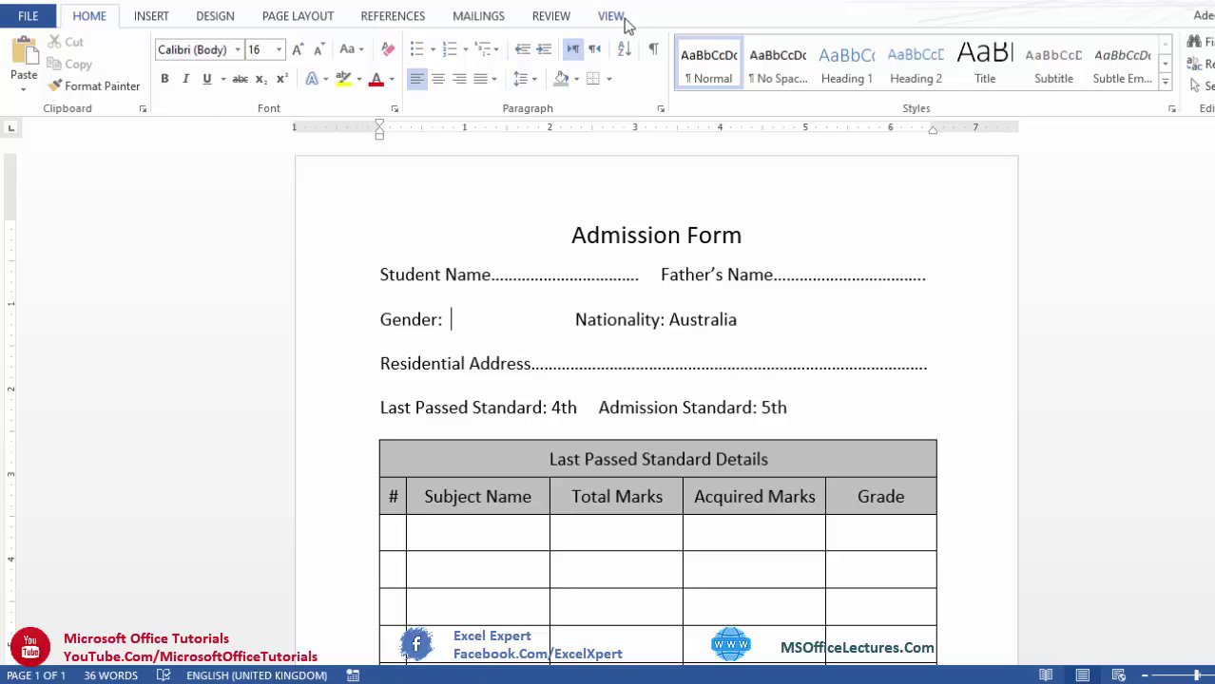
Step: Enable the Developer tab in the ribbon customization options and accept the change
left_click(38, 21)
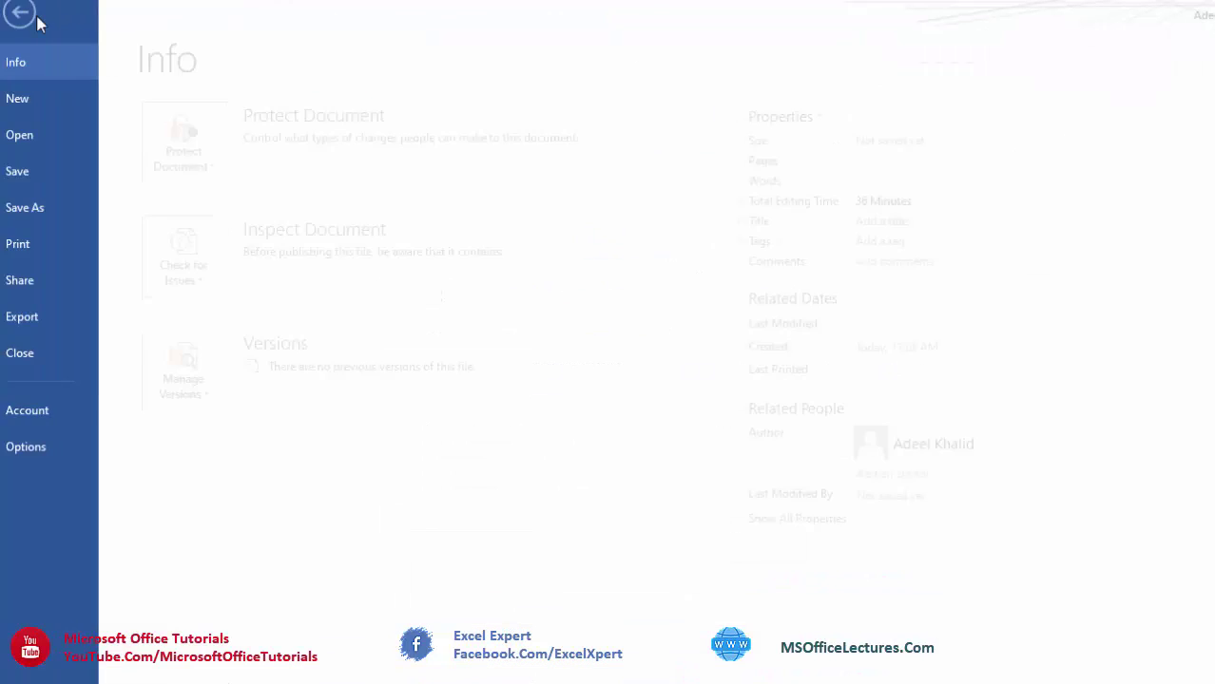
left_click(45, 447)
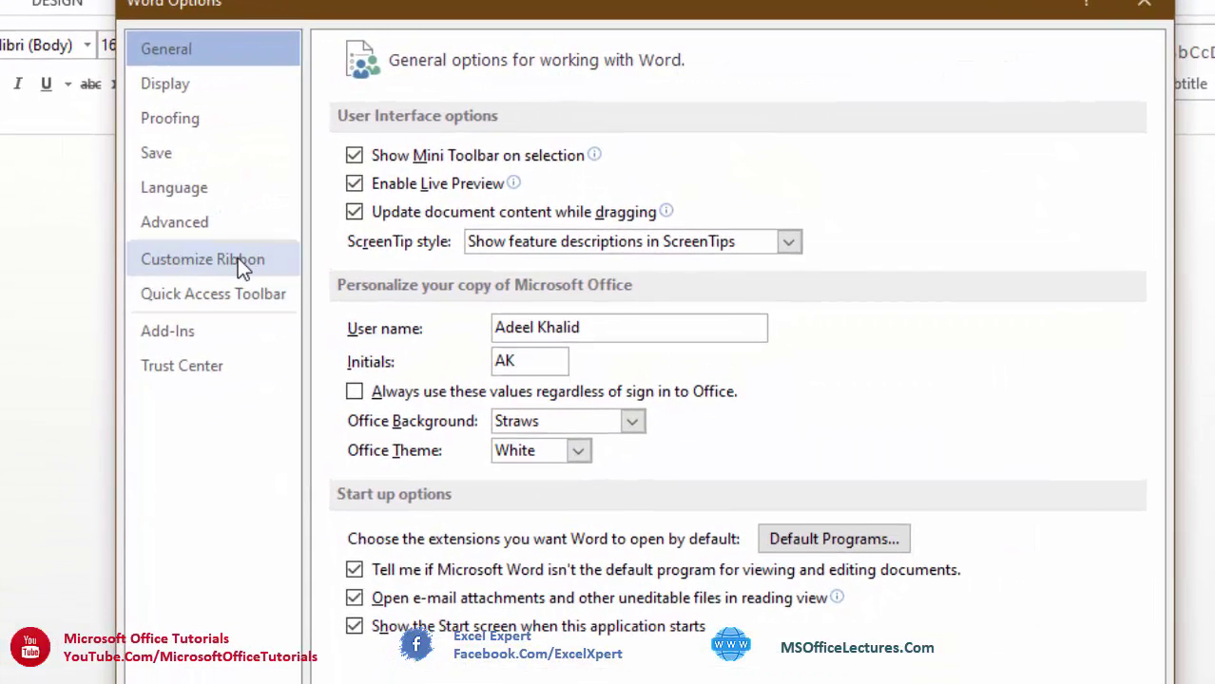
left_click(239, 266)
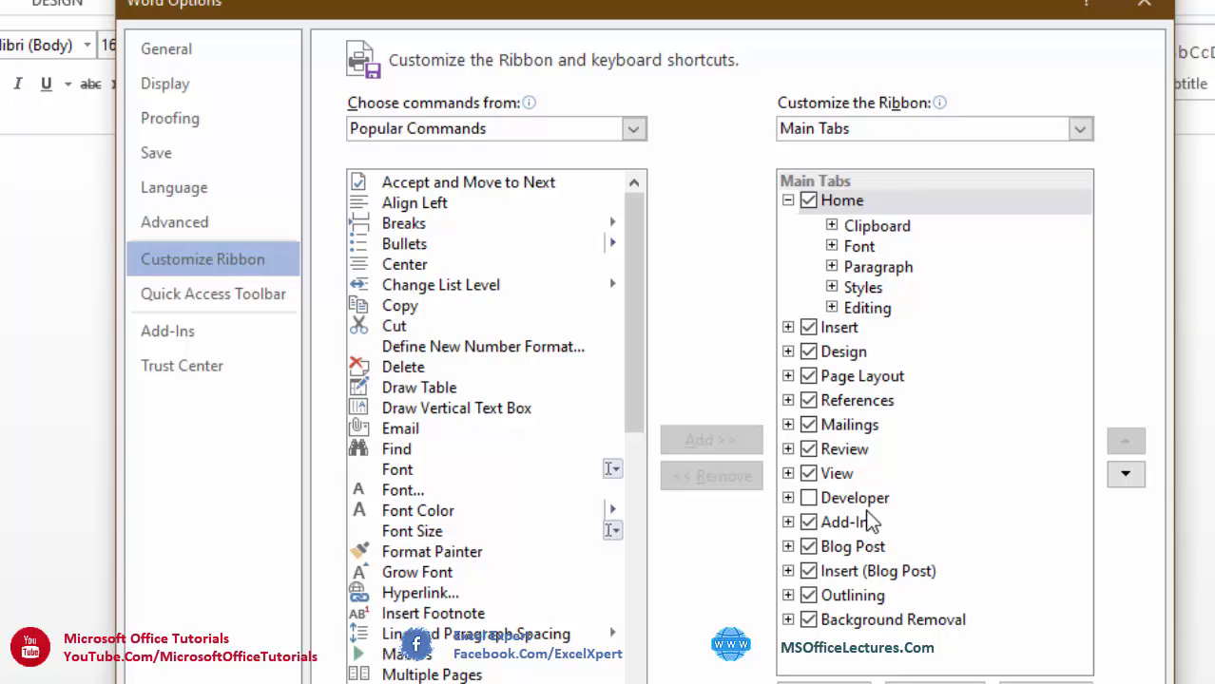
left_click(810, 501)
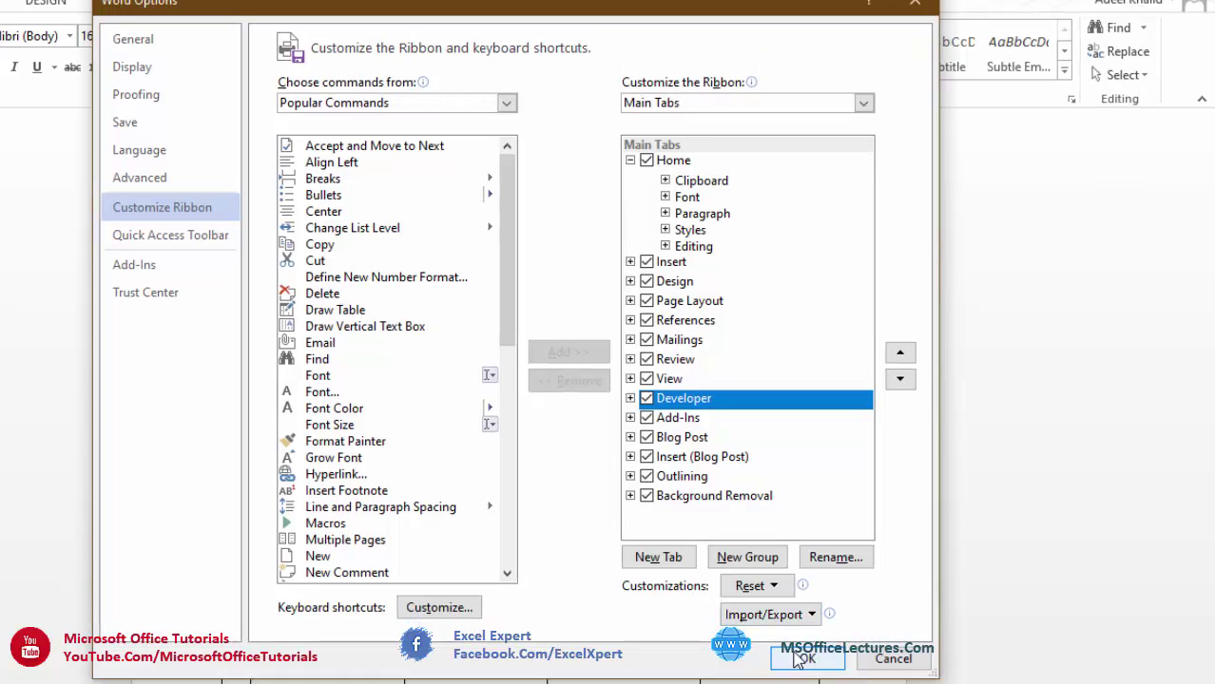
left_click(803, 660)
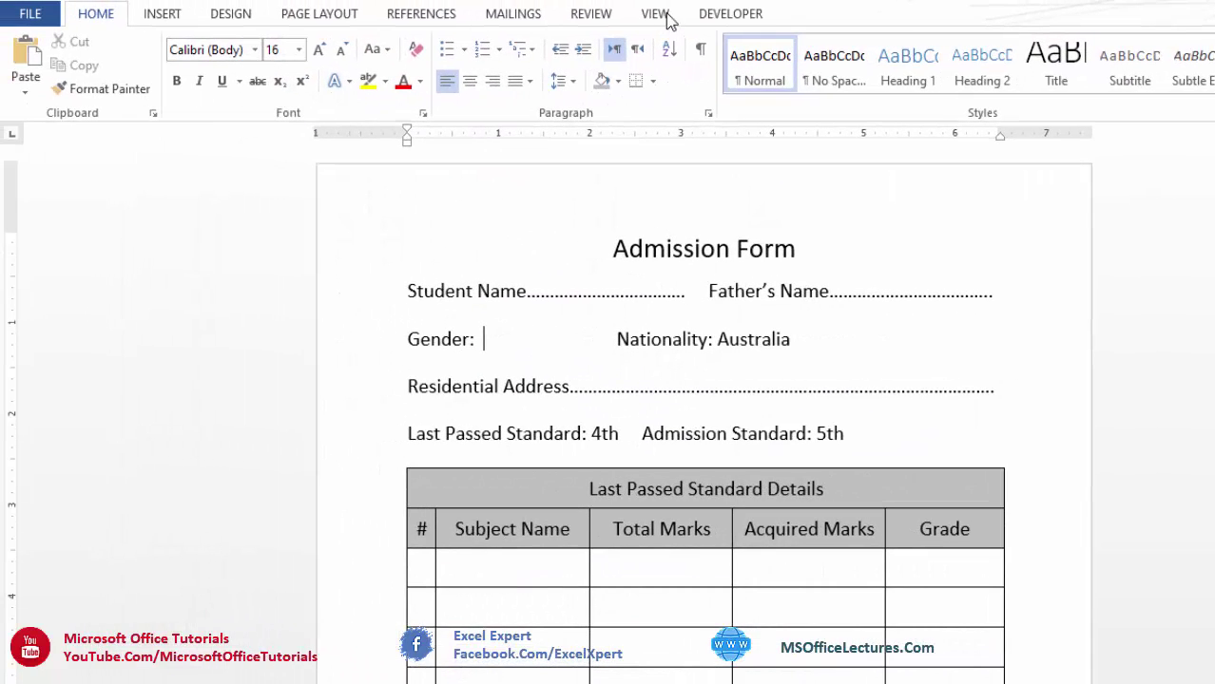
Step: Insert a drop-down list content control after the Gender label and check its empty list
left_click(713, 19)
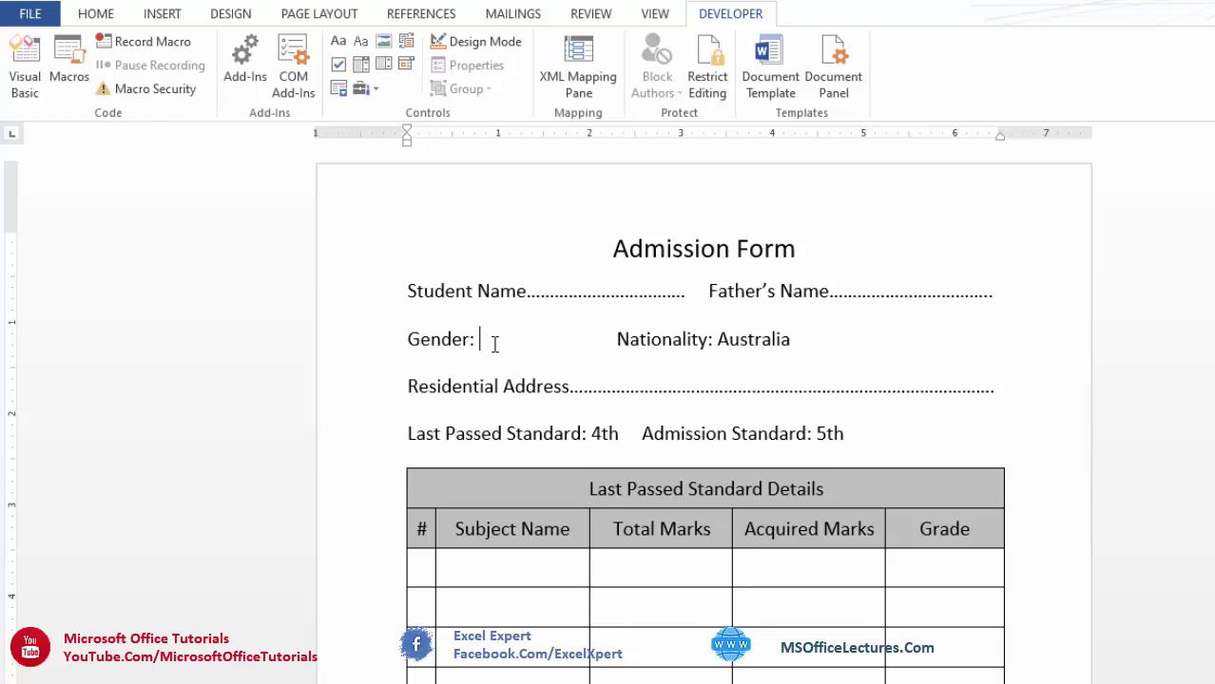
left_click(385, 64)
left_click(599, 346)
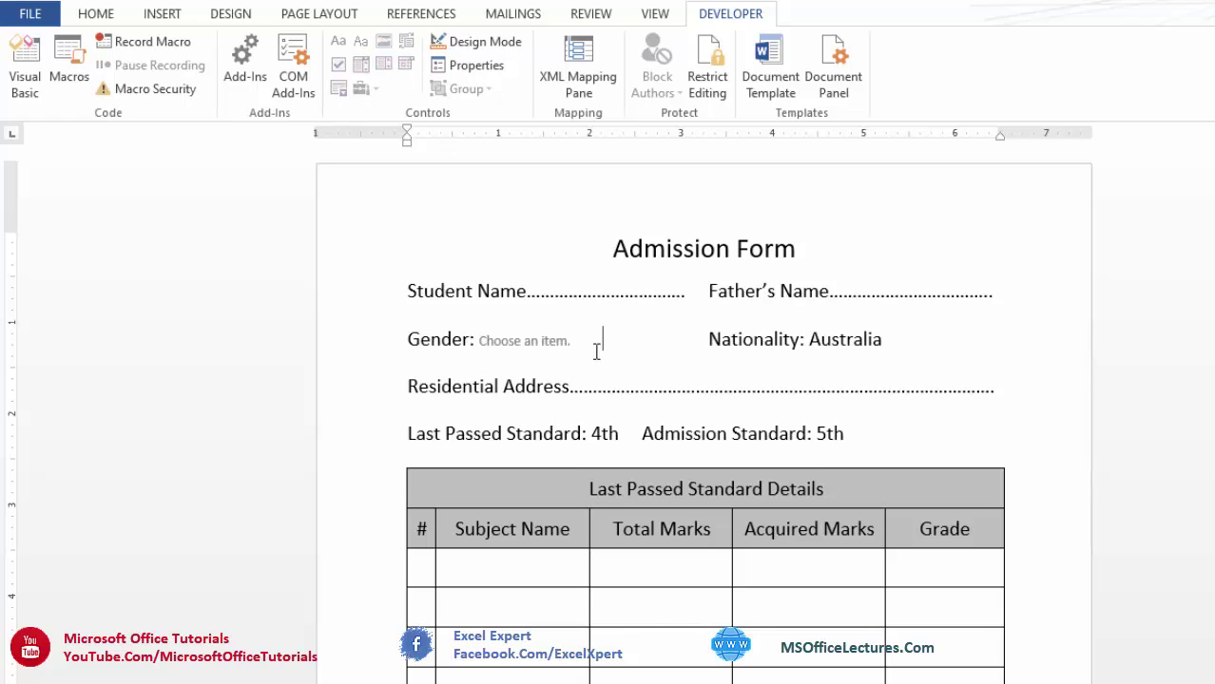
left_click(556, 351)
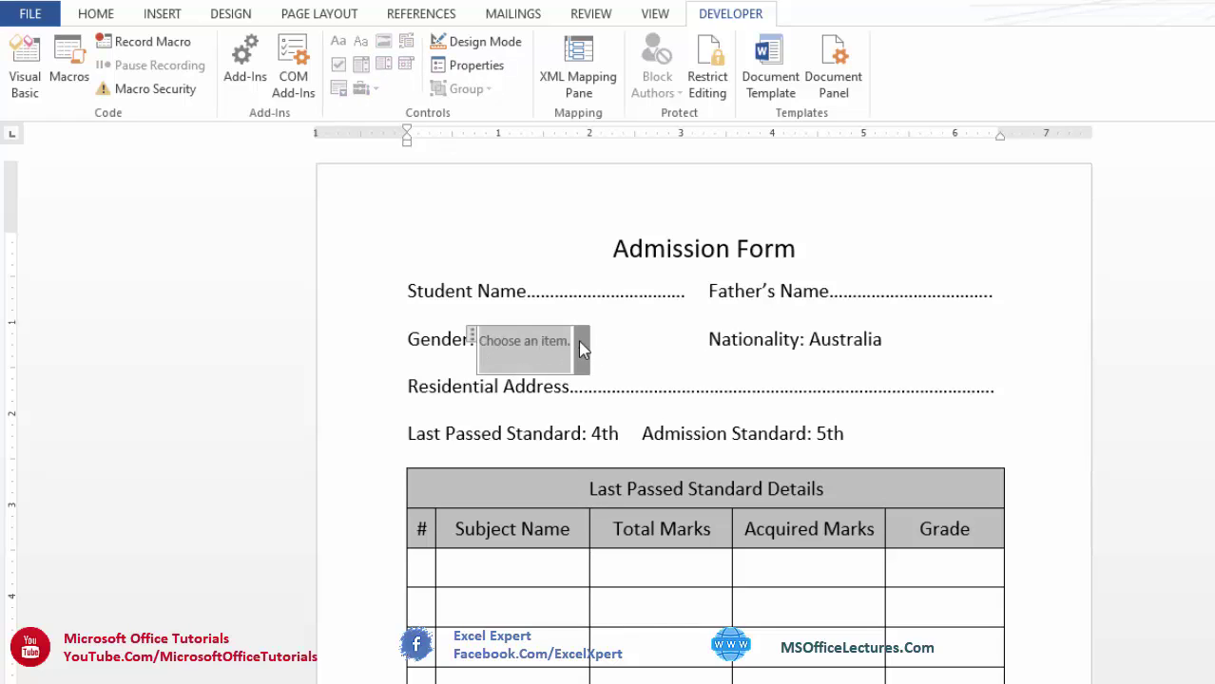
left_click(582, 350)
left_click(582, 351)
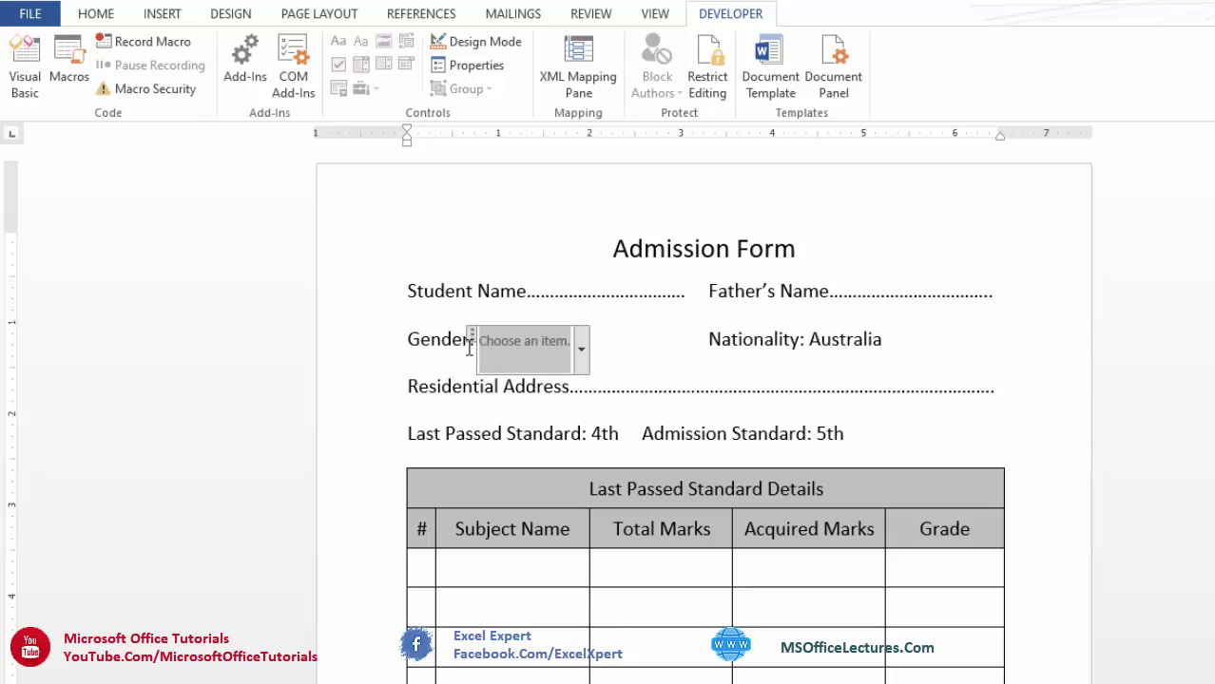
Step: Add the choices Male and Female to the Gender drop-down list's properties and accept them
left_click(473, 66)
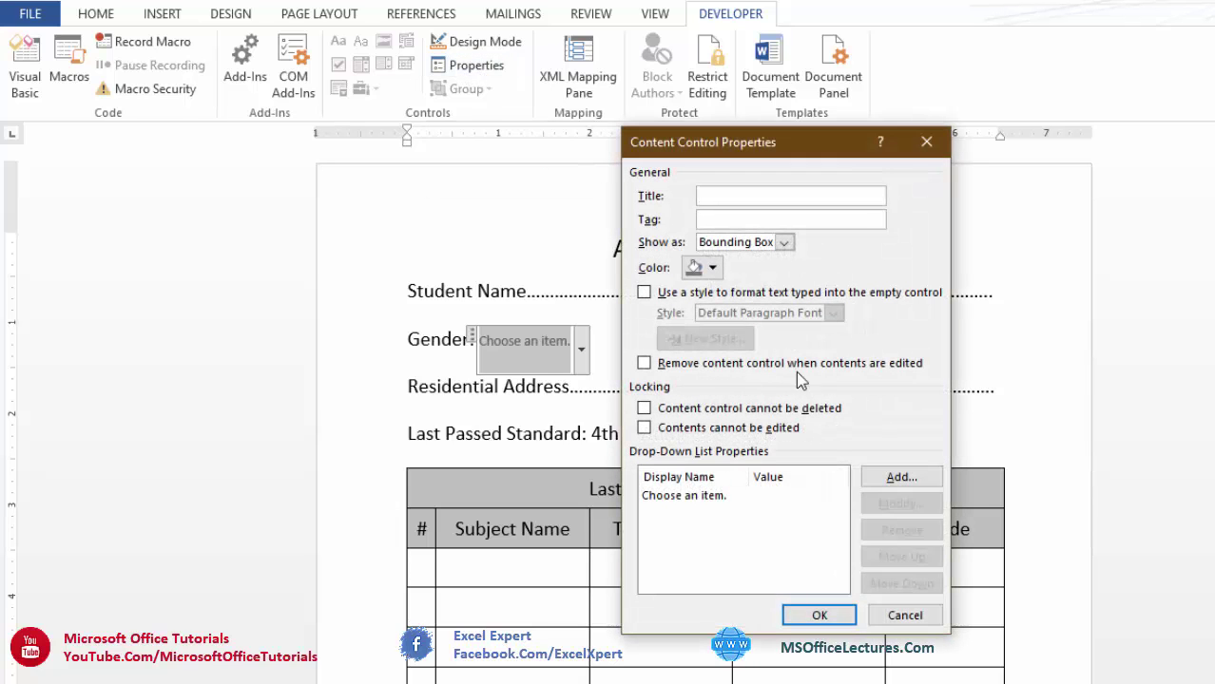
left_click(903, 483)
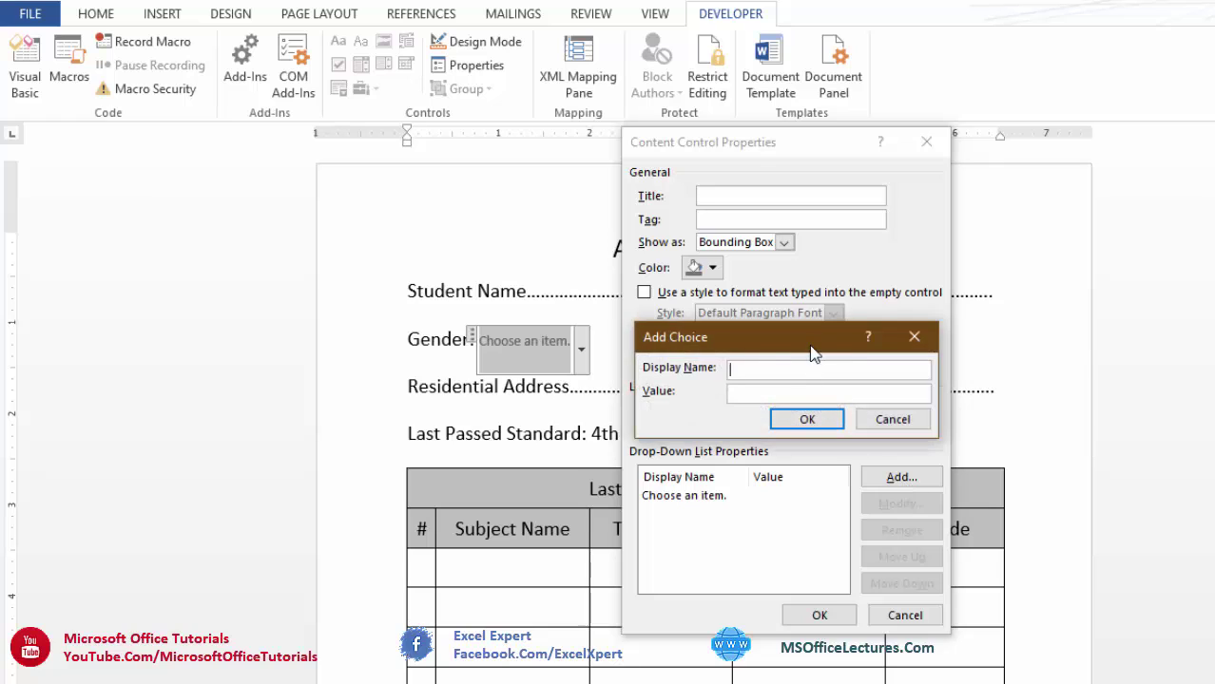
left_click_drag(819, 344, 832, 334)
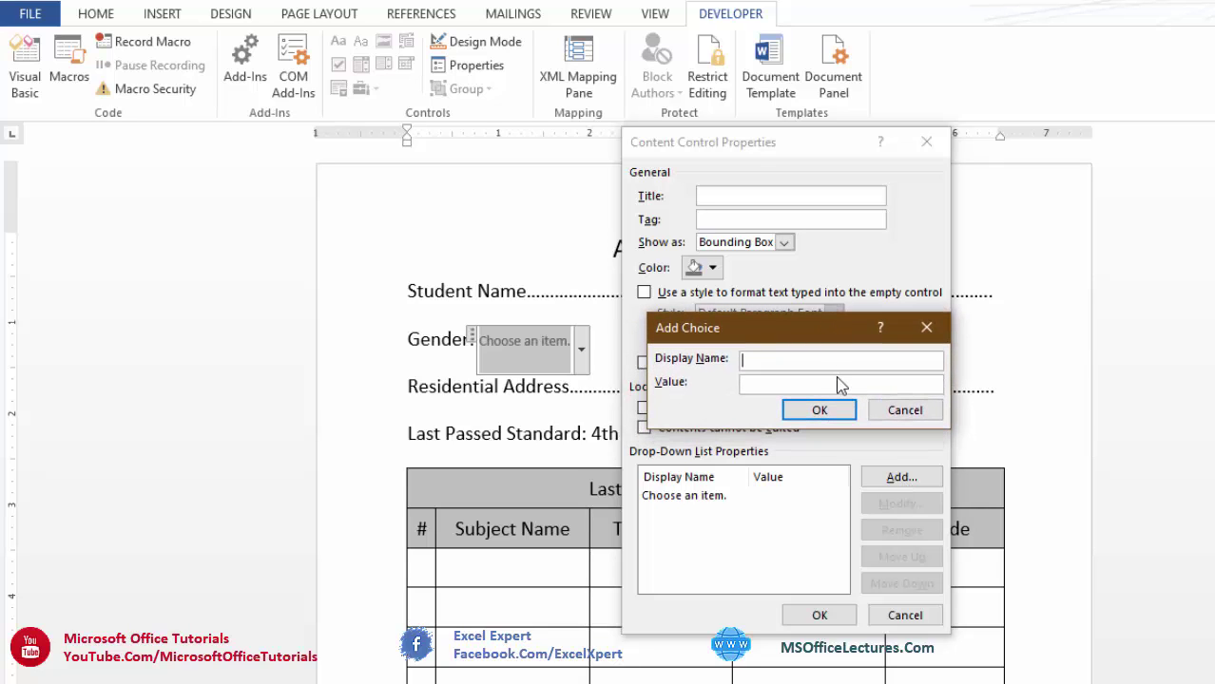
type("Male")
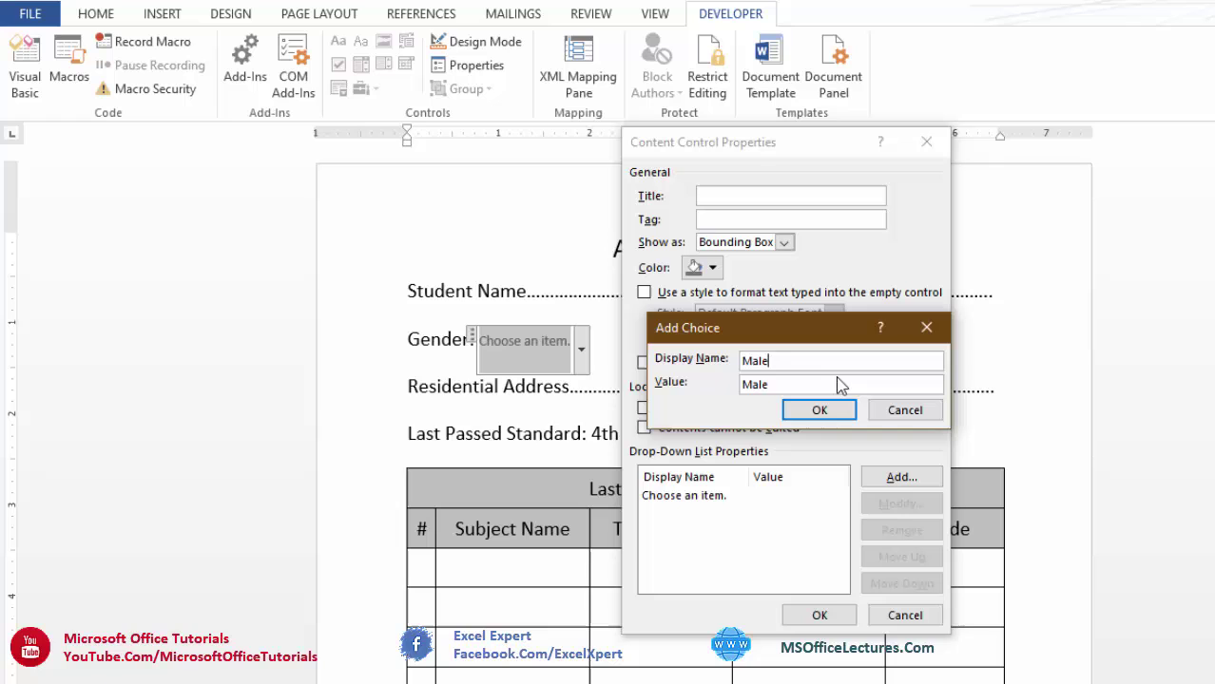
left_click(824, 411)
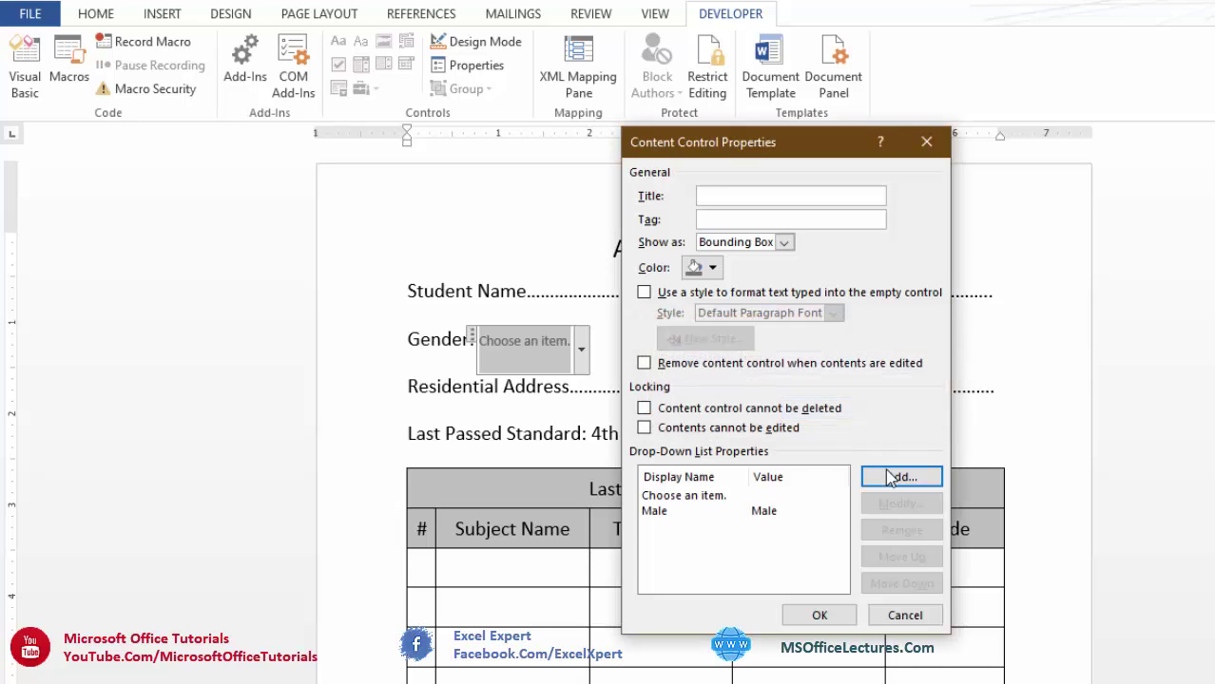
left_click(893, 480)
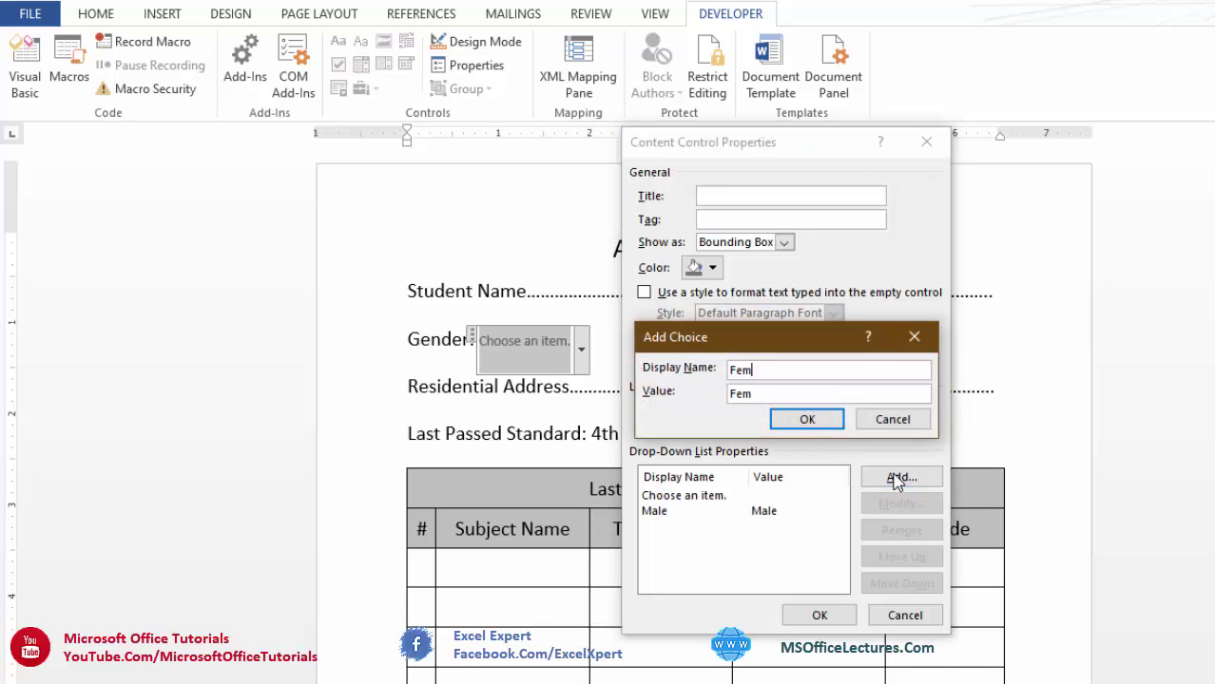
type("Female")
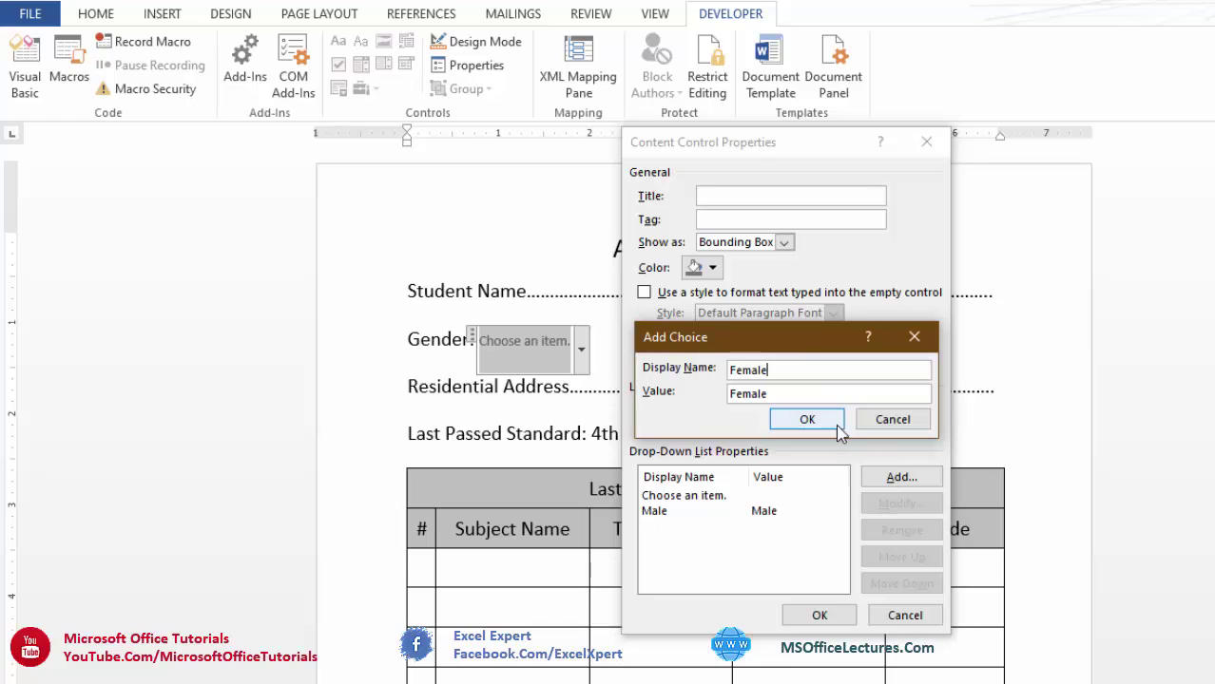
left_click(808, 420)
left_click(819, 615)
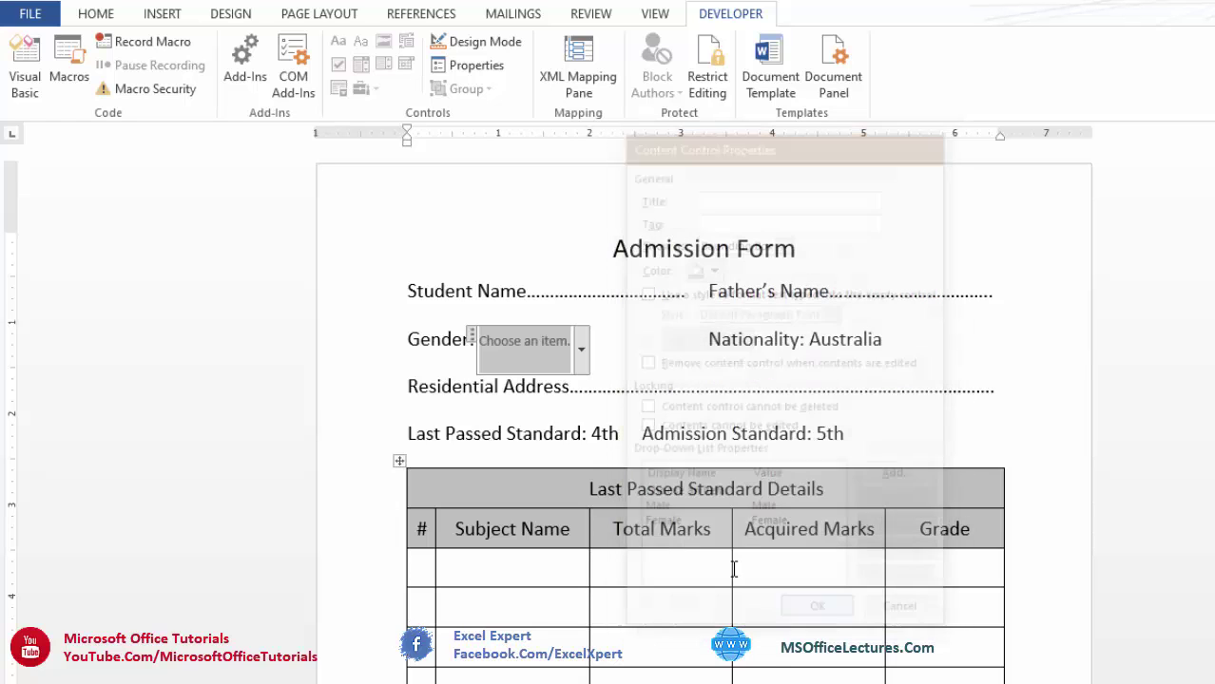
Step: Choose Female from the new Gender drop-down list and leave the field
left_click(581, 348)
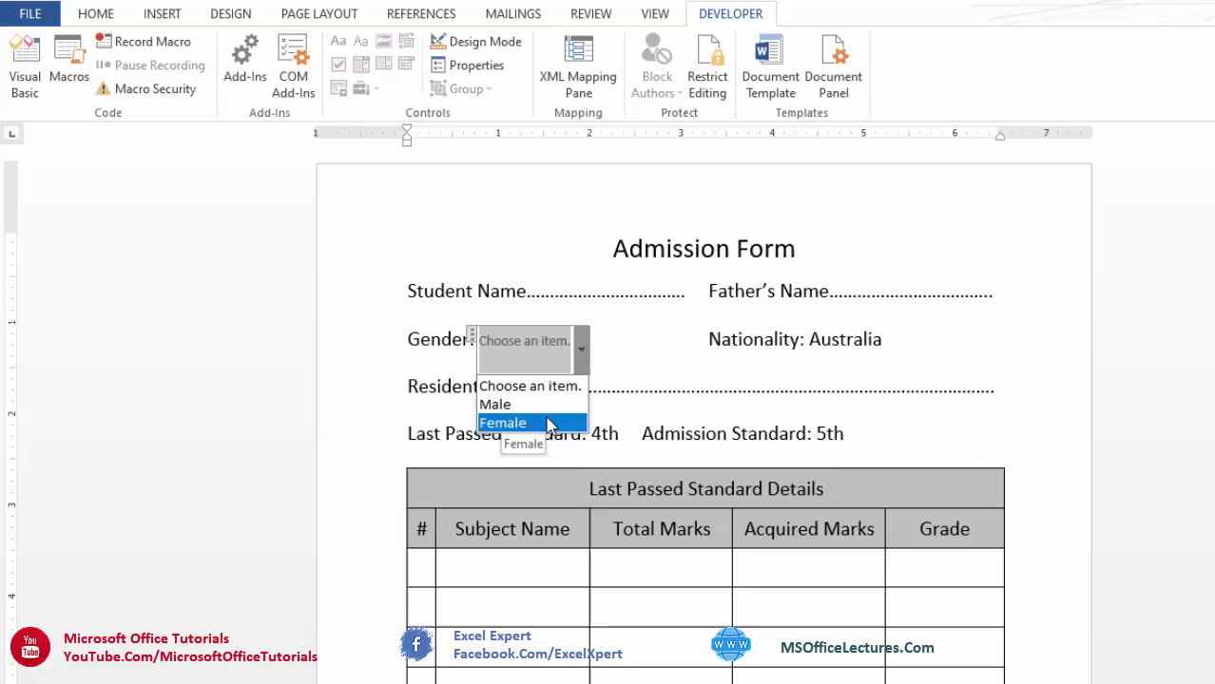
left_click(547, 425)
left_click(588, 365)
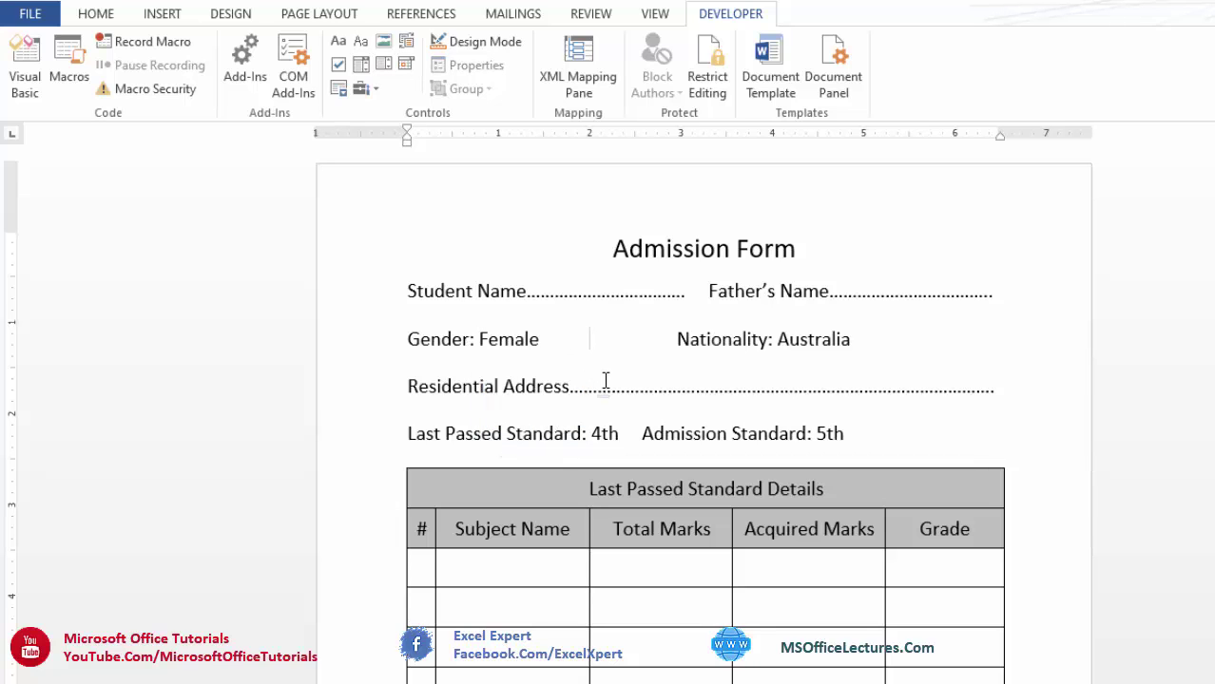
Step: Enter the number 456789 in a new blank document and wrap it in field braces
key("ctrl+n")
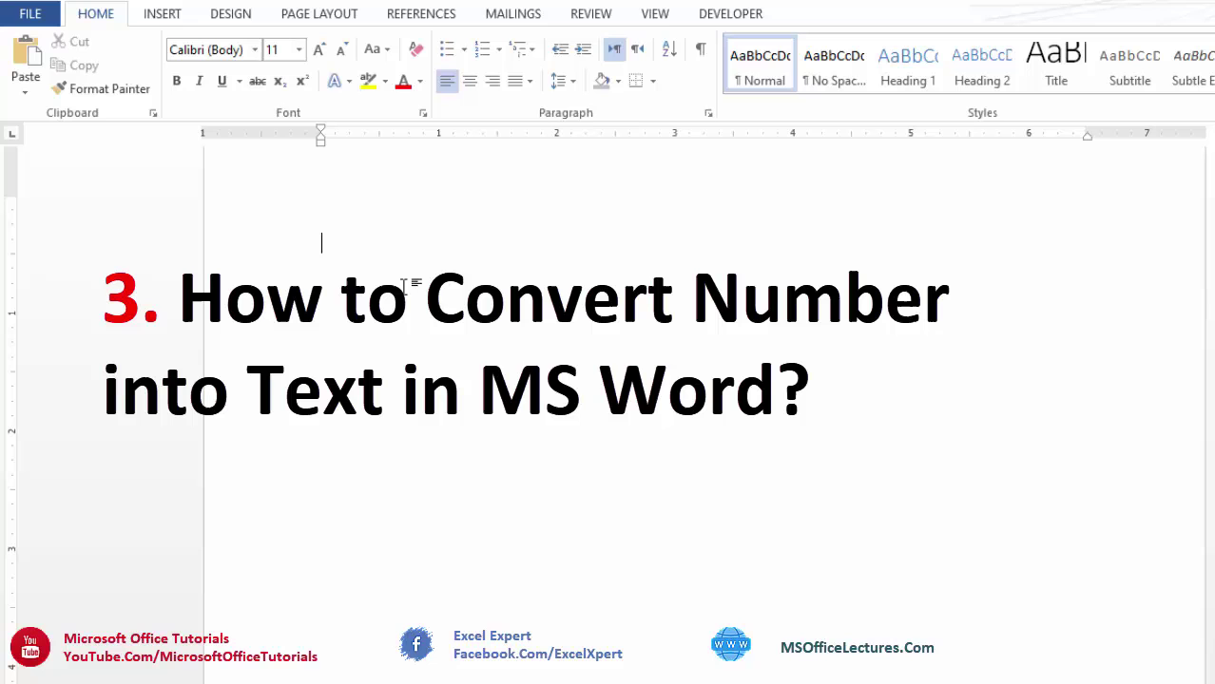
type("56789")
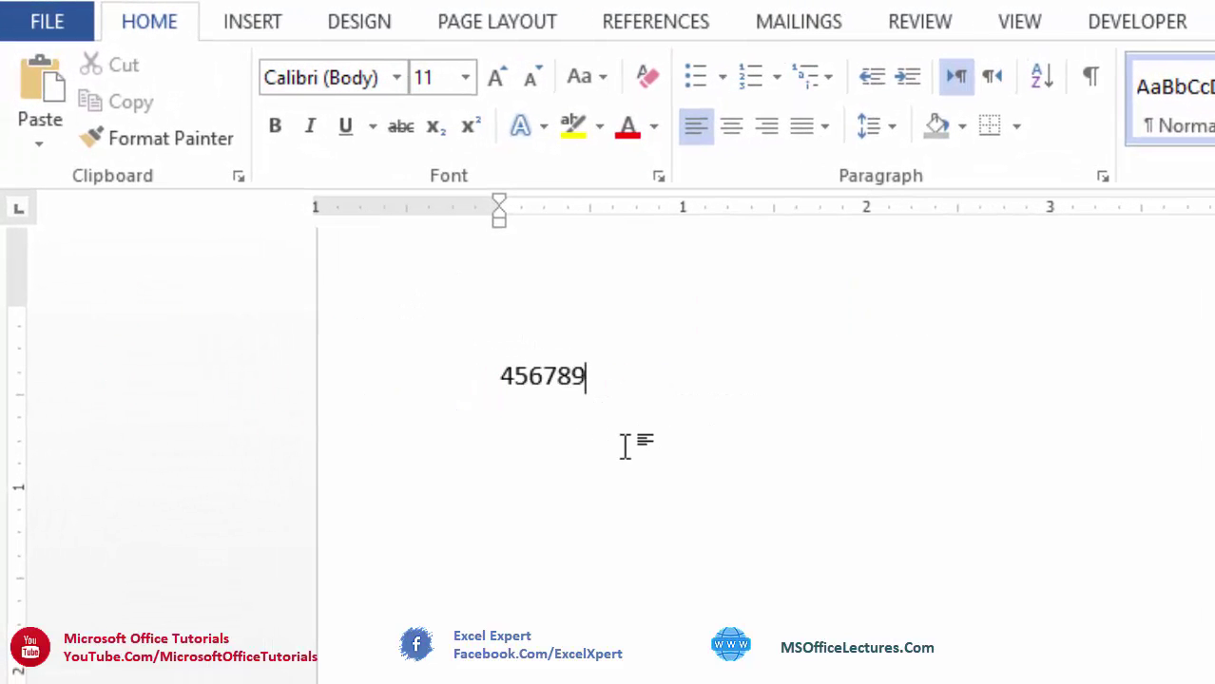
double_click(544, 378)
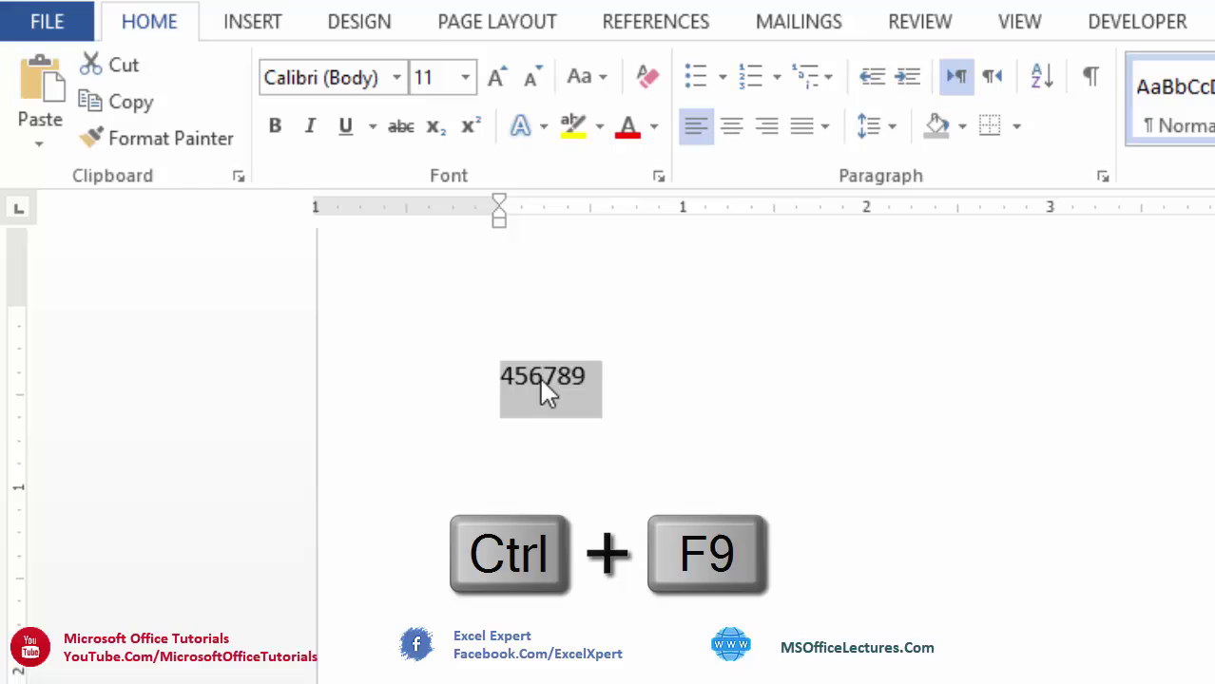
key("ctrl+F9")
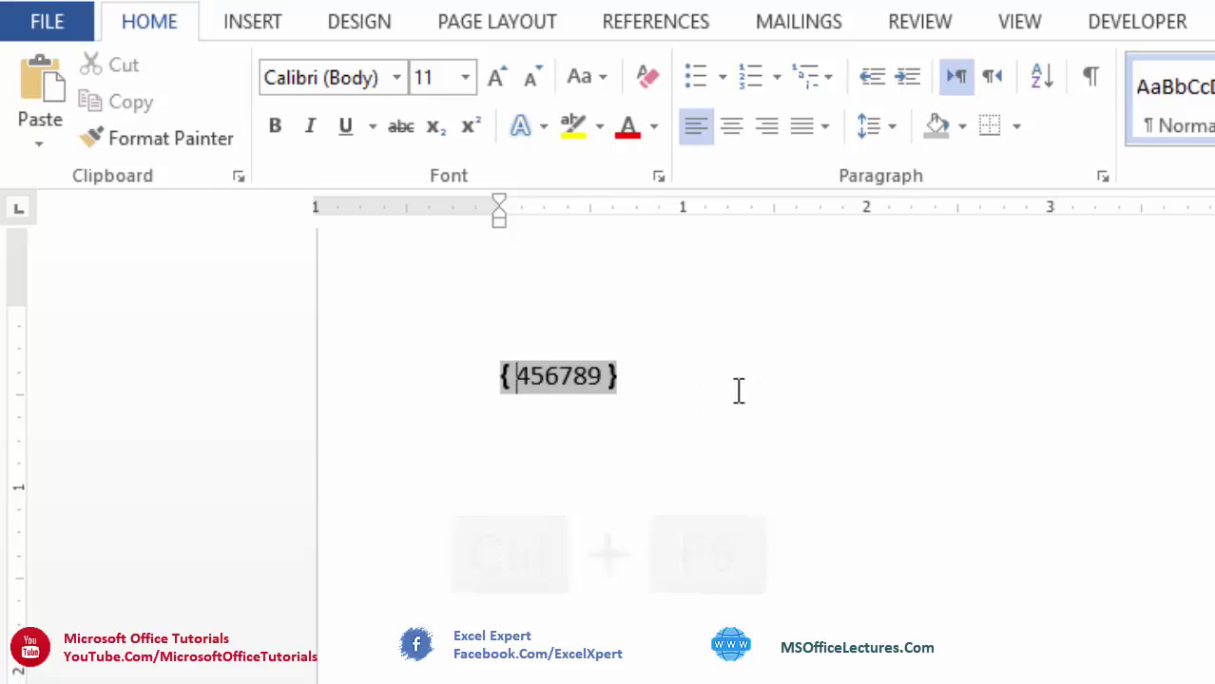
Step: Complete the field code as =456789\*cardtext and update the field to convert the number into words
type("=")
left_click(622, 376)
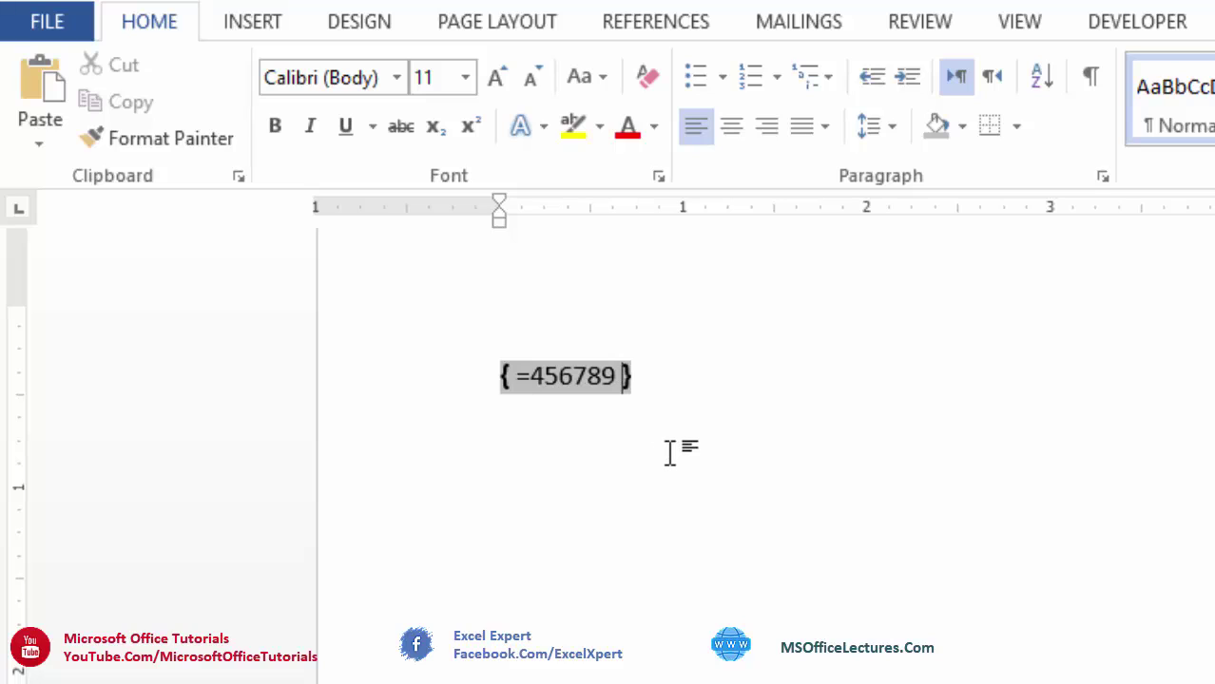
type("\\")
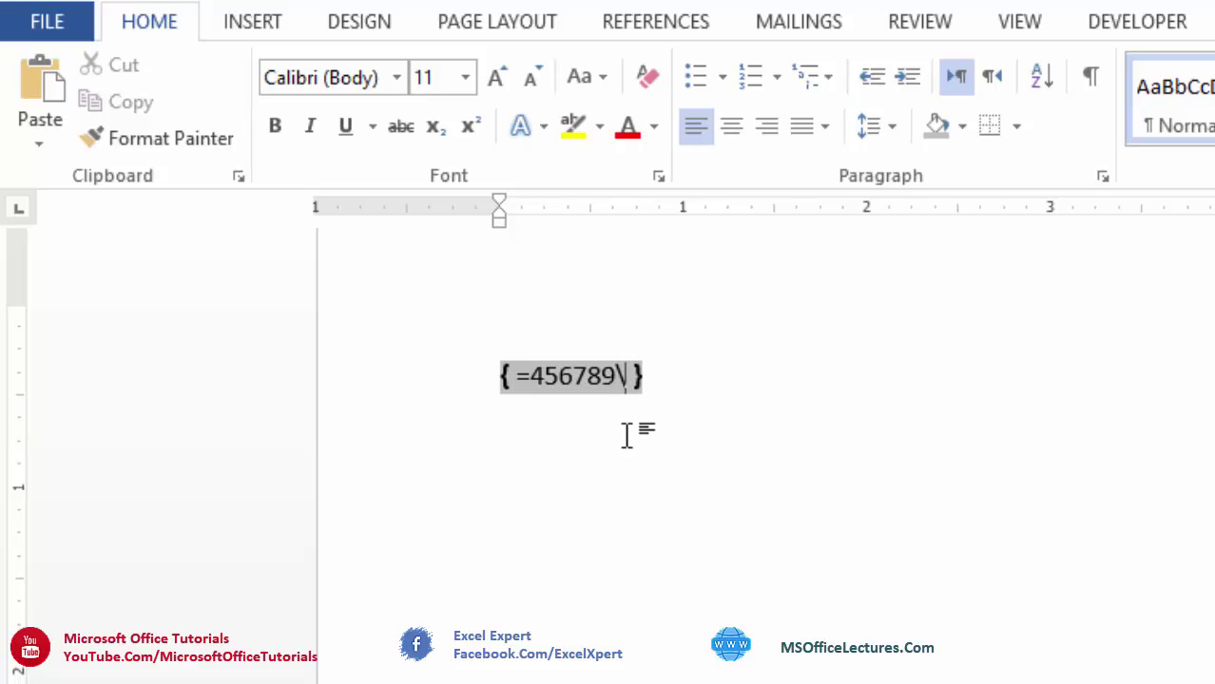
type("*")
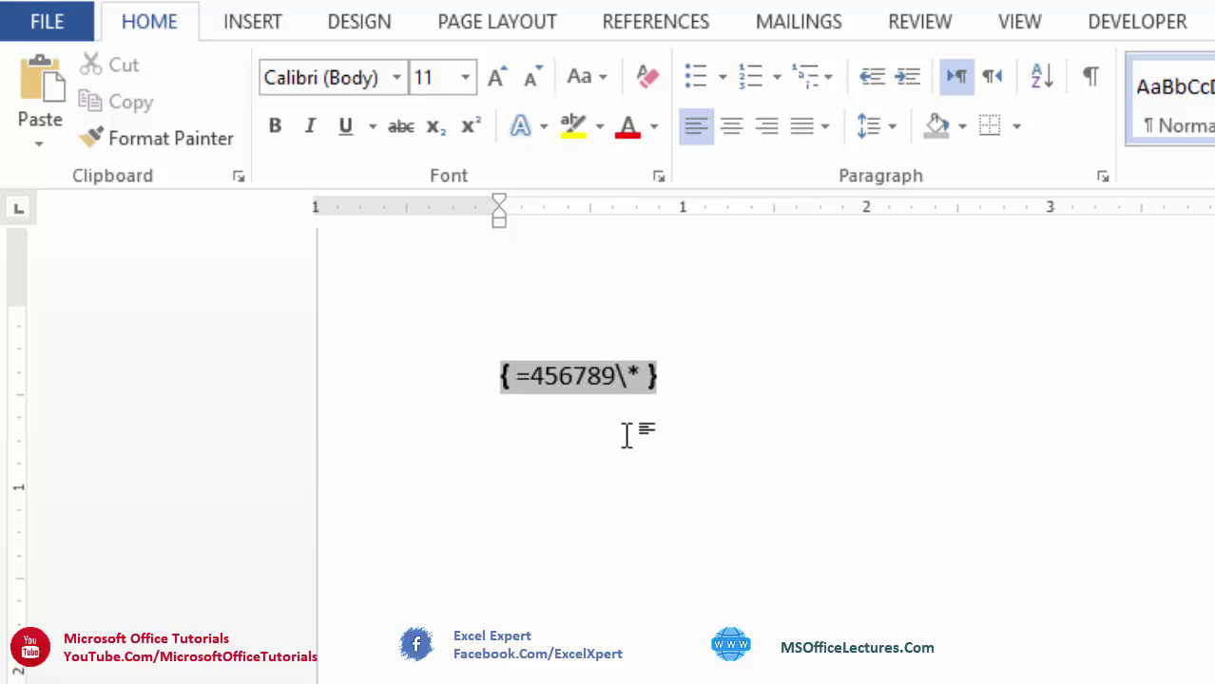
type("cardtext")
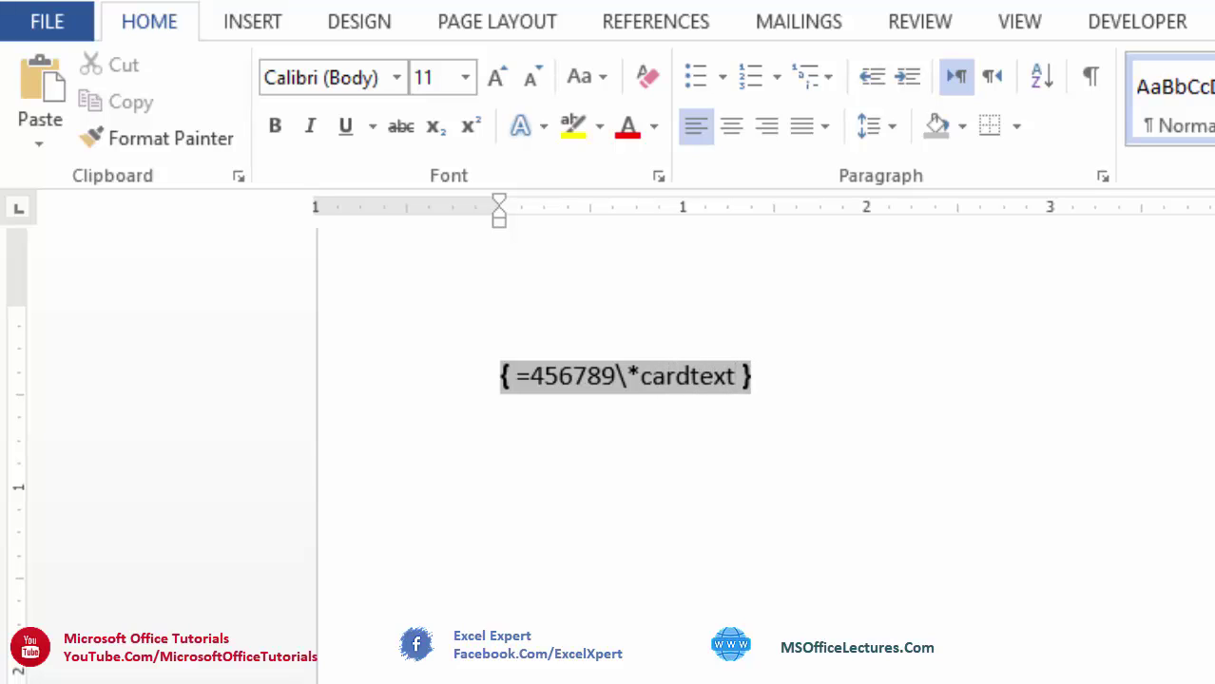
right_click(666, 376)
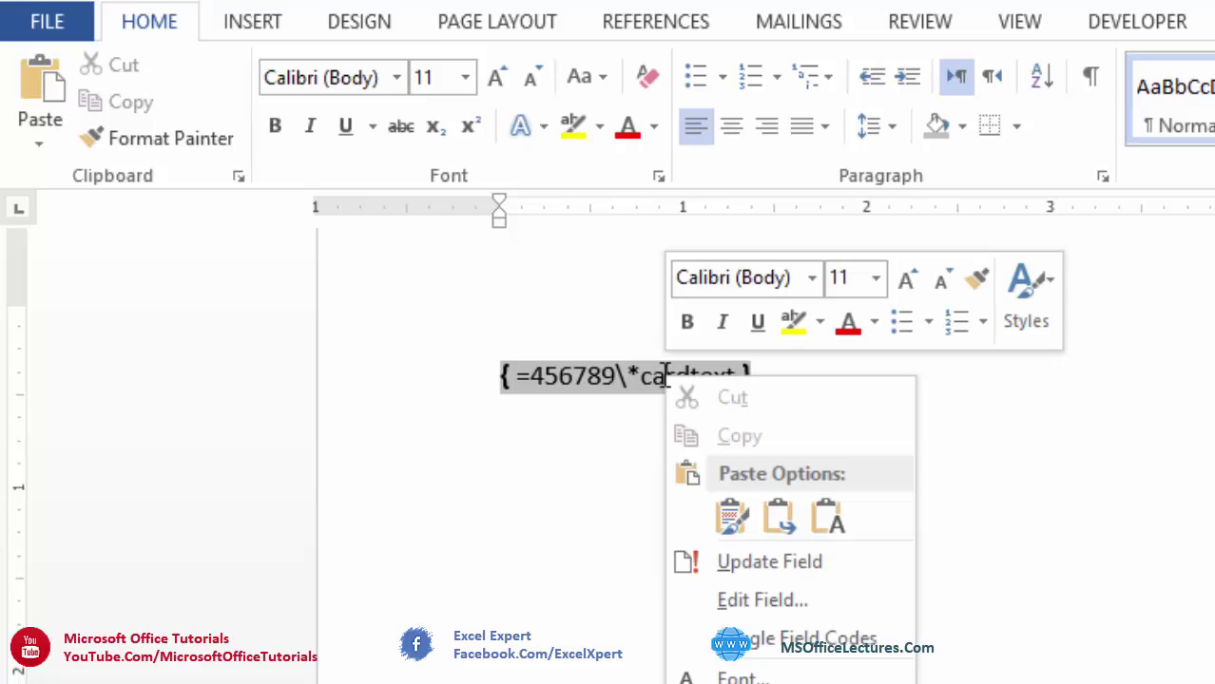
left_click(744, 560)
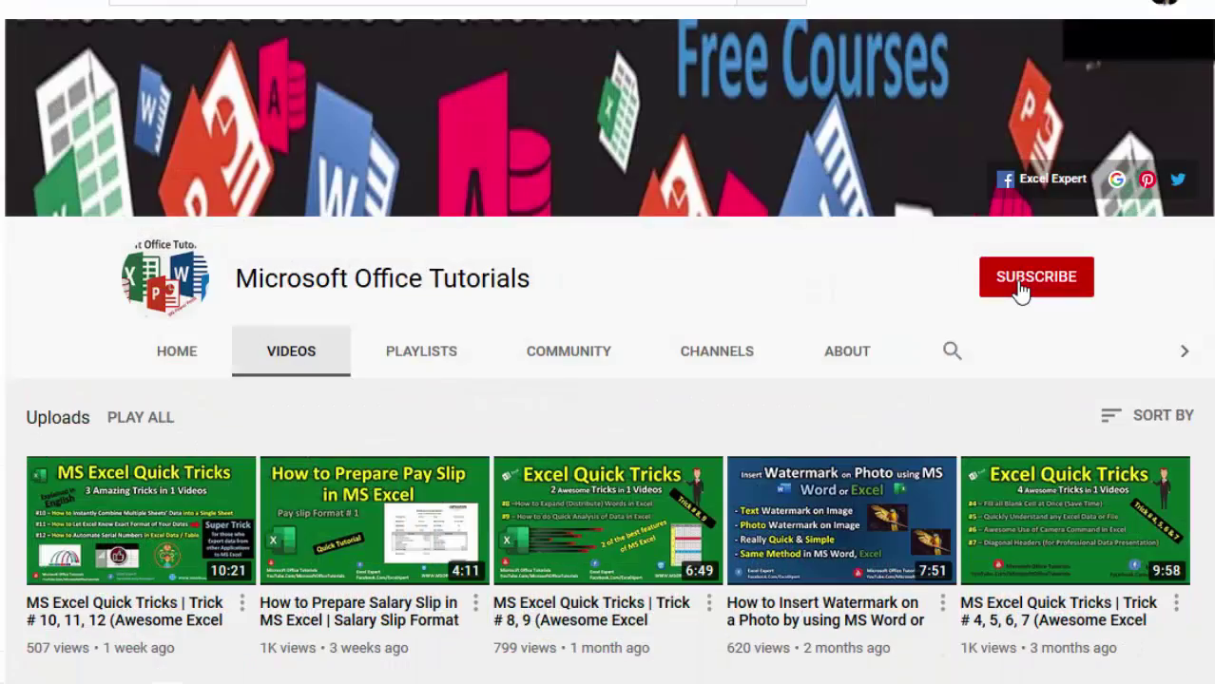
Step: On YouTube, subscribe to the Microsoft Office Tutorials channel and set its notifications to All
left_click(1018, 292)
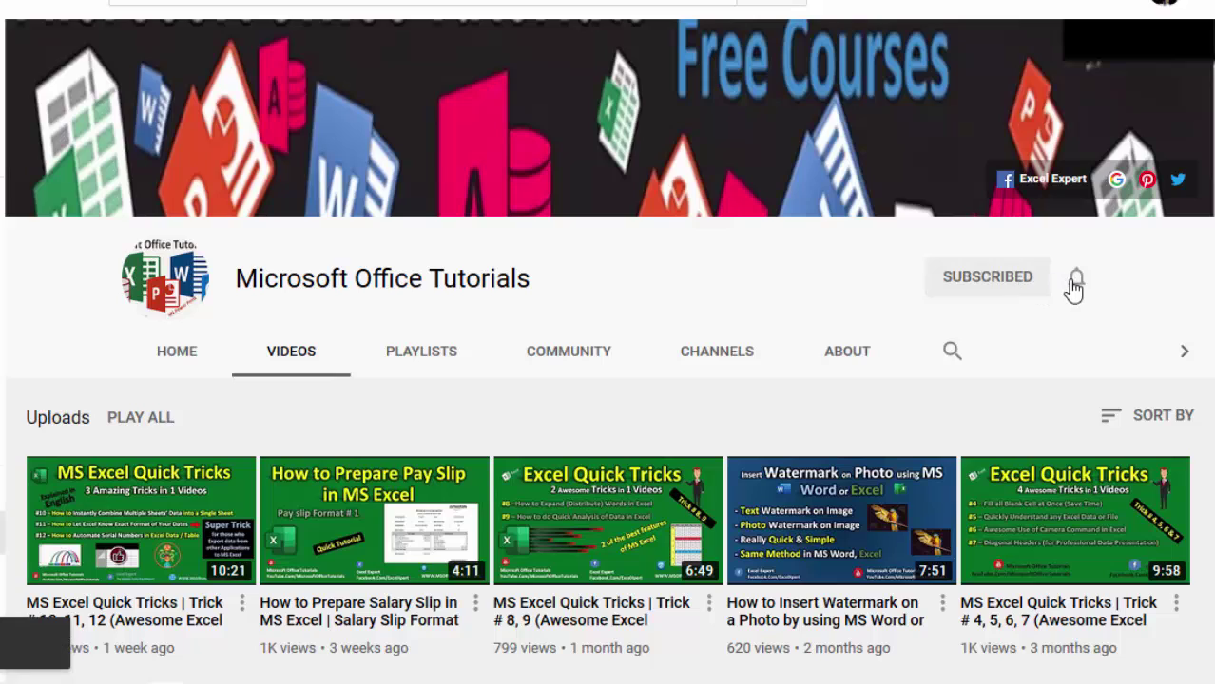
left_click(1074, 285)
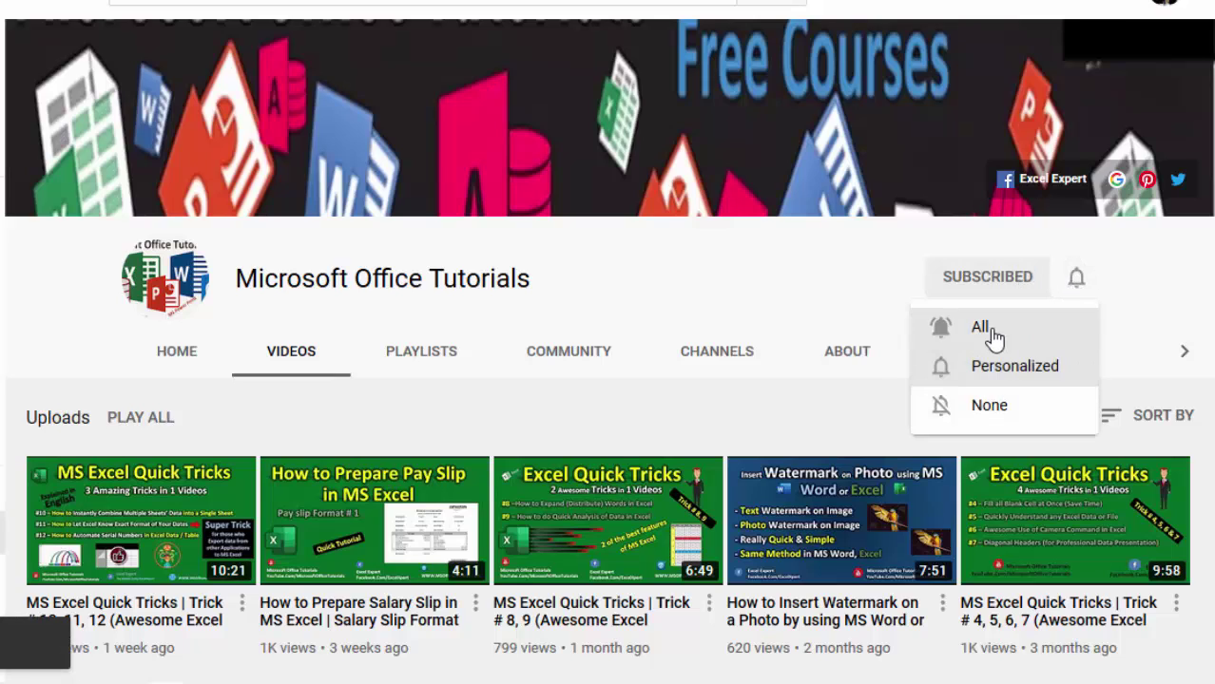
left_click(991, 338)
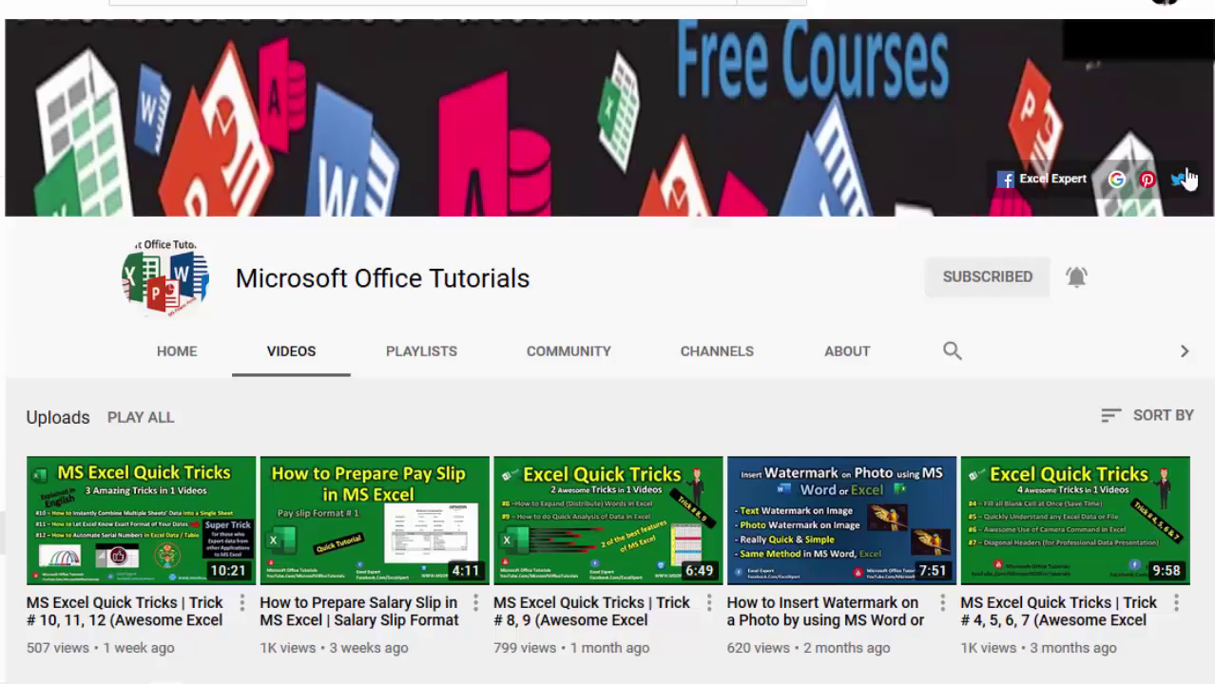
scroll(1187, 178, "down", 8)
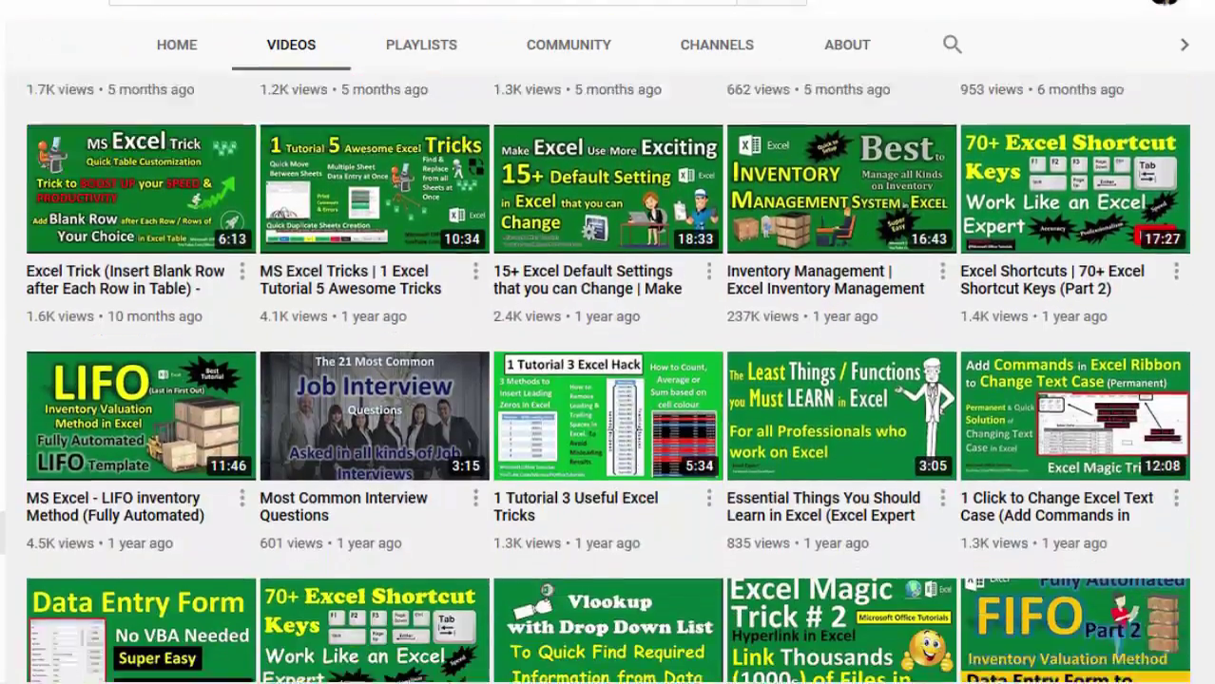